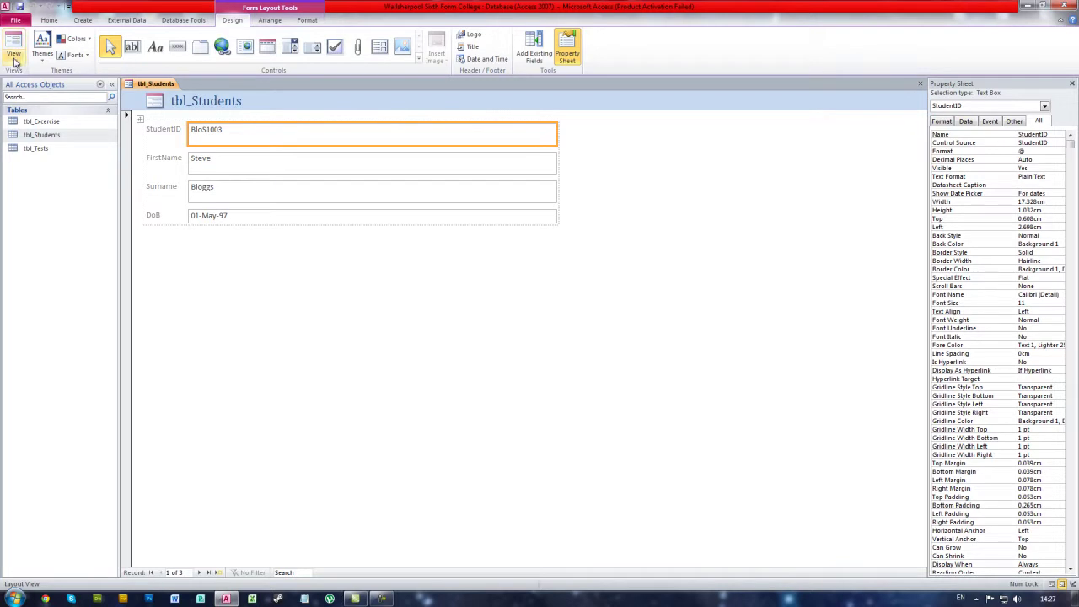
Open the tbl_Students form in Design View and extend its Detail section to about 11 cm high.
left_click(15, 57)
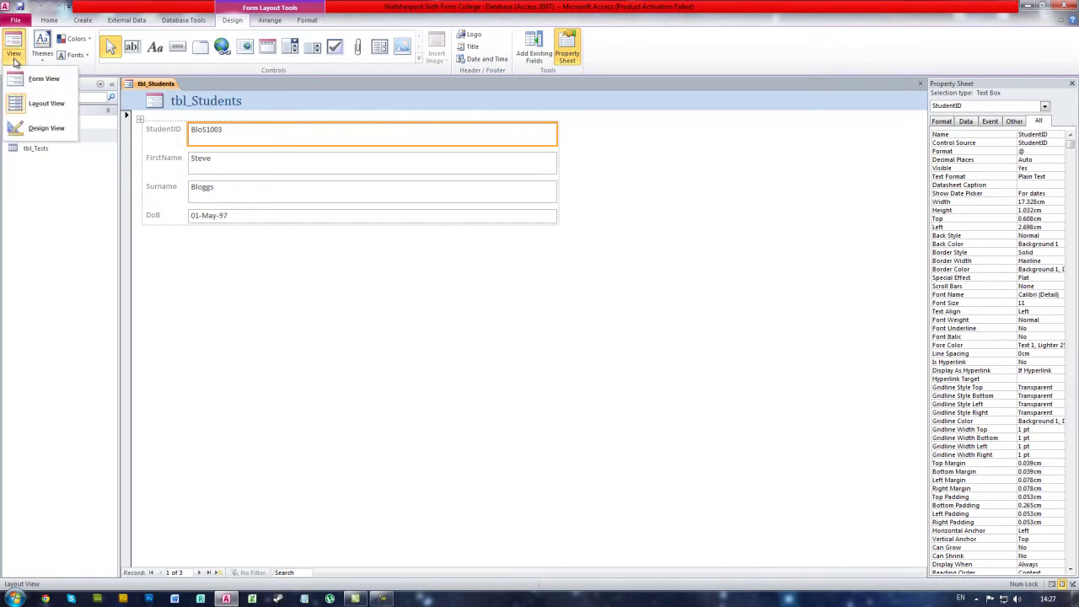
left_click(34, 131)
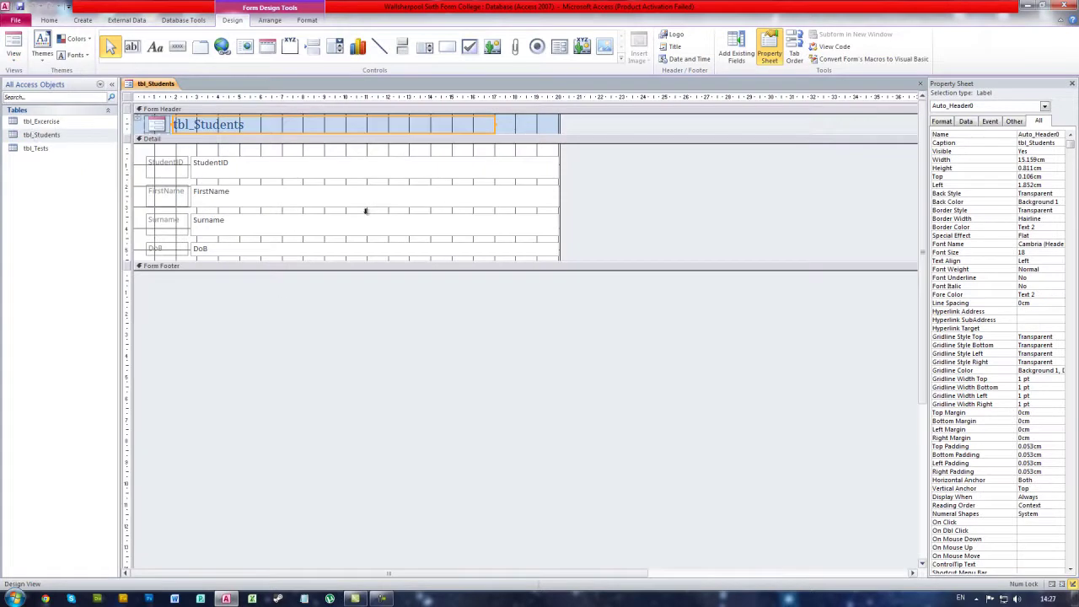
left_click_drag(356, 260, 355, 376)
Narrow the form's text boxes to about 5.5 cm and shorten the StudentID and FirstName boxes to a single line.
left_click(284, 161)
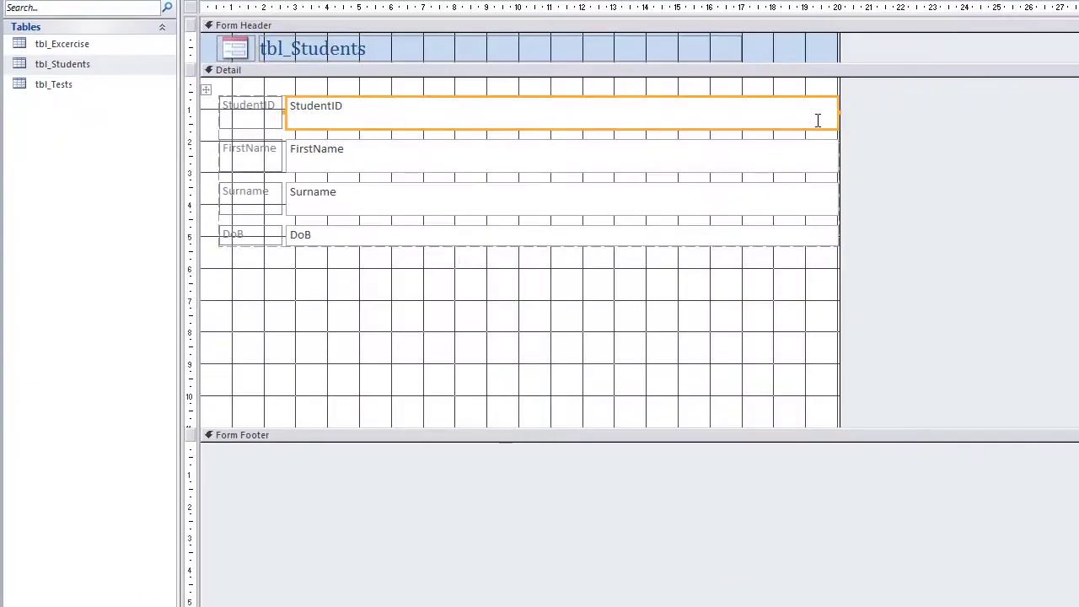
left_click_drag(838, 122, 458, 122)
left_click(335, 148)
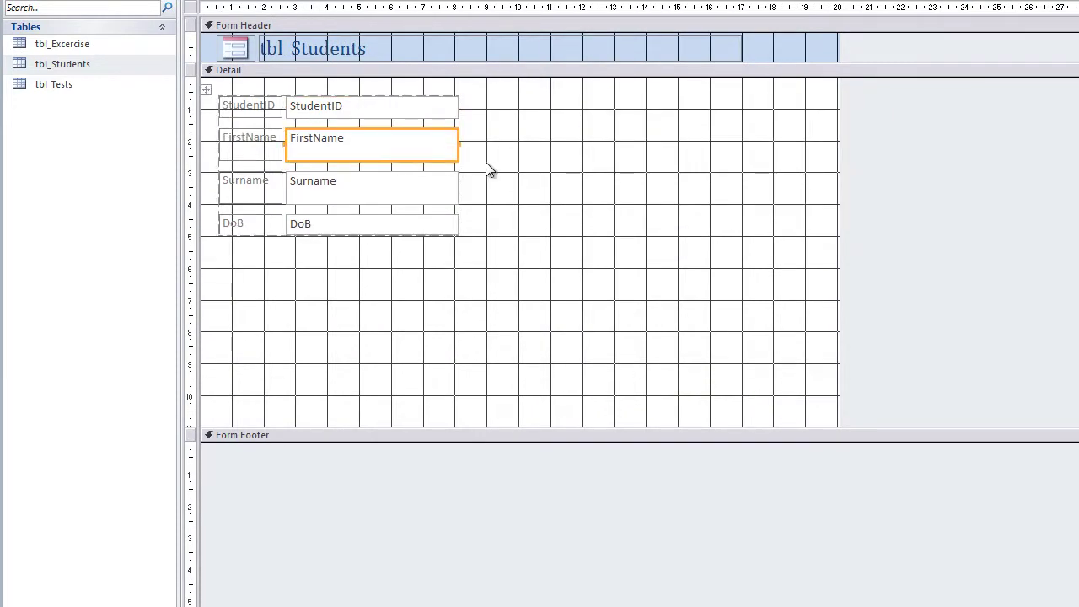
left_click_drag(458, 159, 458, 148)
Shorten the Surname box, widen the text boxes to about 9.5 cm, and move the field group toward the middle of the Detail section.
key("Tab")
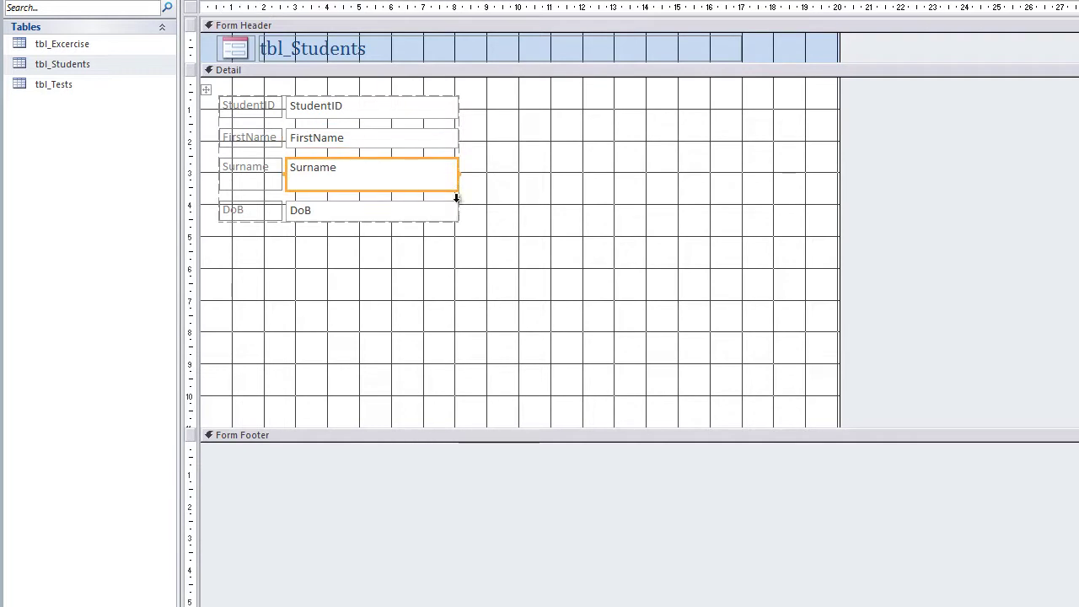
left_click_drag(452, 190, 590, 176)
left_click_drag(662, 281, 403, 157)
left_click(426, 315)
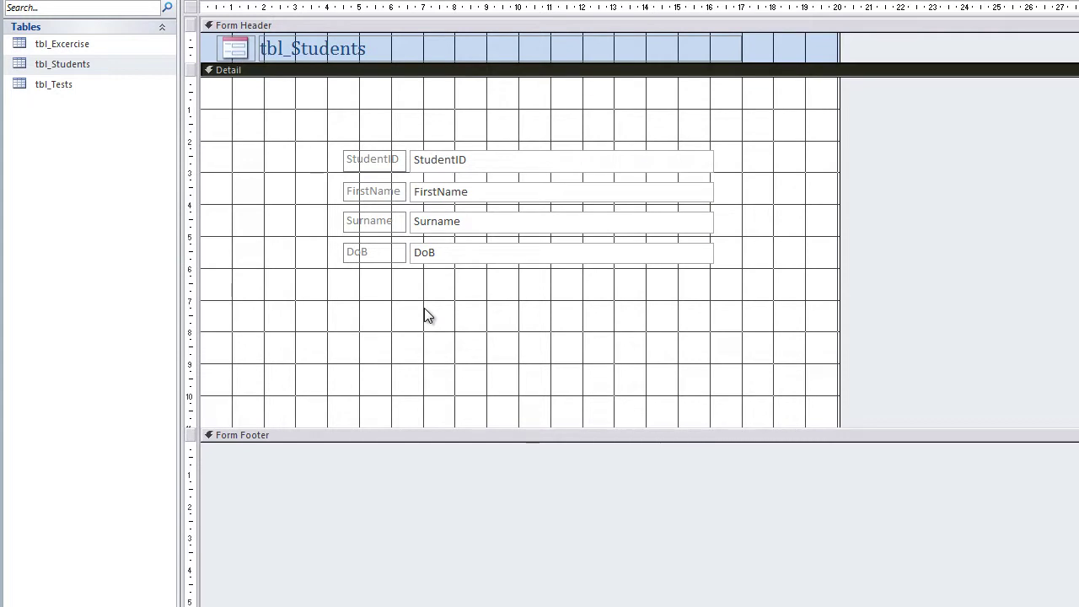
Clear the bound field from the StudentID, FirstName, Surname and DoB text boxes to make all four unbound.
left_click(424, 164)
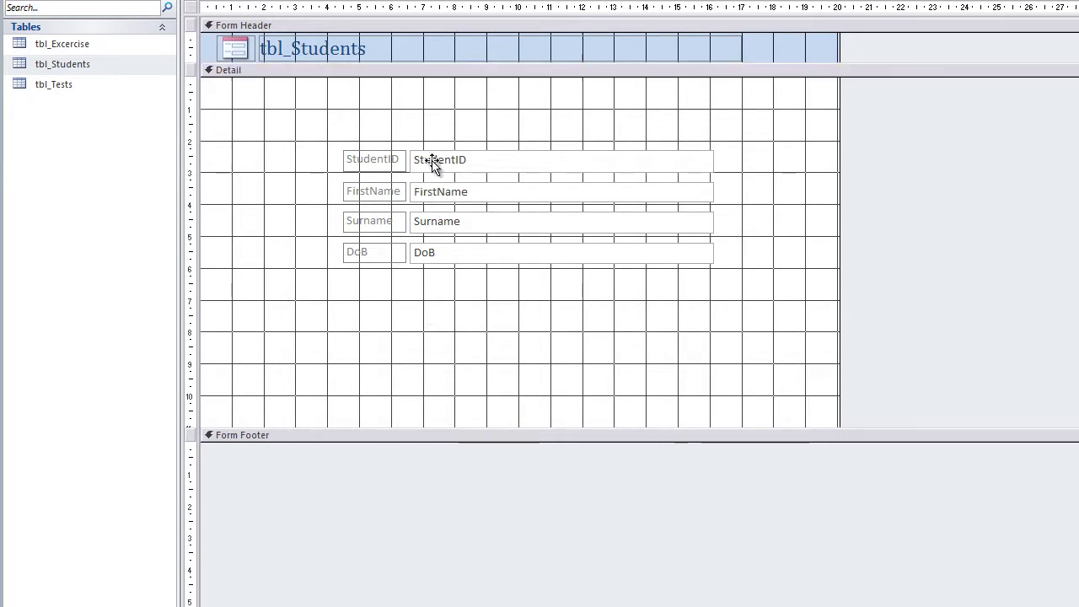
left_click(504, 161)
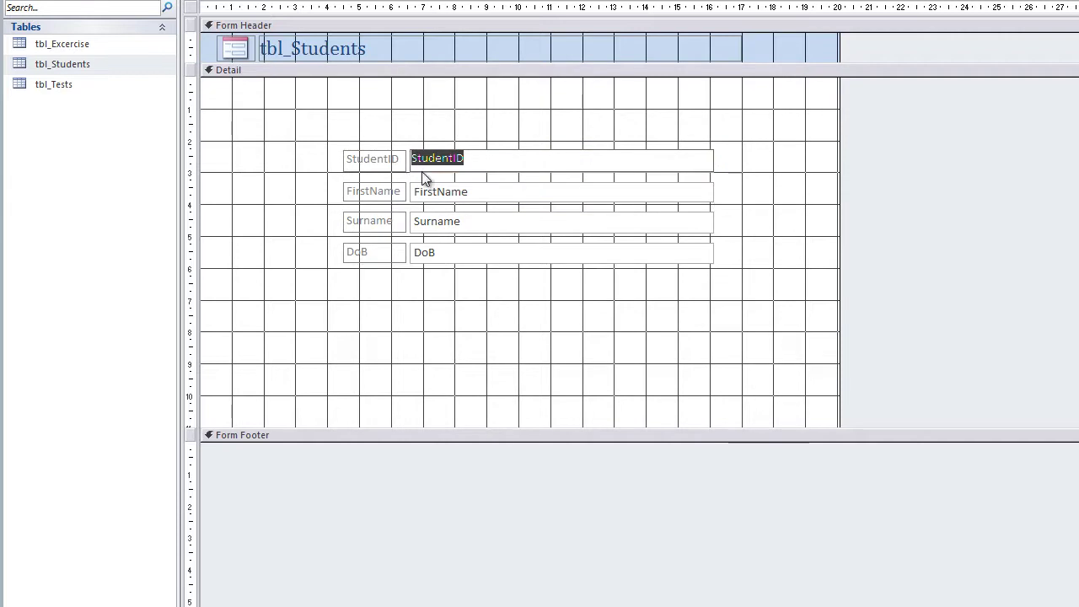
key("Delete")
left_click(440, 192)
left_click(440, 192)
double_click(434, 191)
key("Delete")
left_click(433, 219)
double_click(447, 220)
key("Delete")
left_click(429, 257)
double_click(473, 253)
key("Delete")
left_click(405, 326)
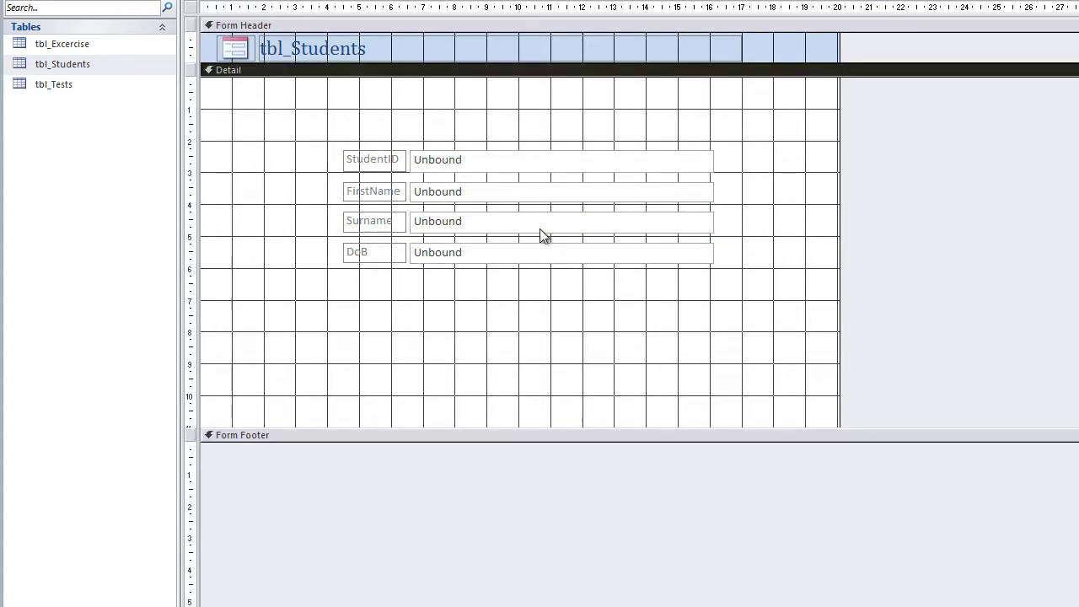
Examine the numeric ending of the StudentID values in the tbl_Students table and close the table.
double_click(60, 63)
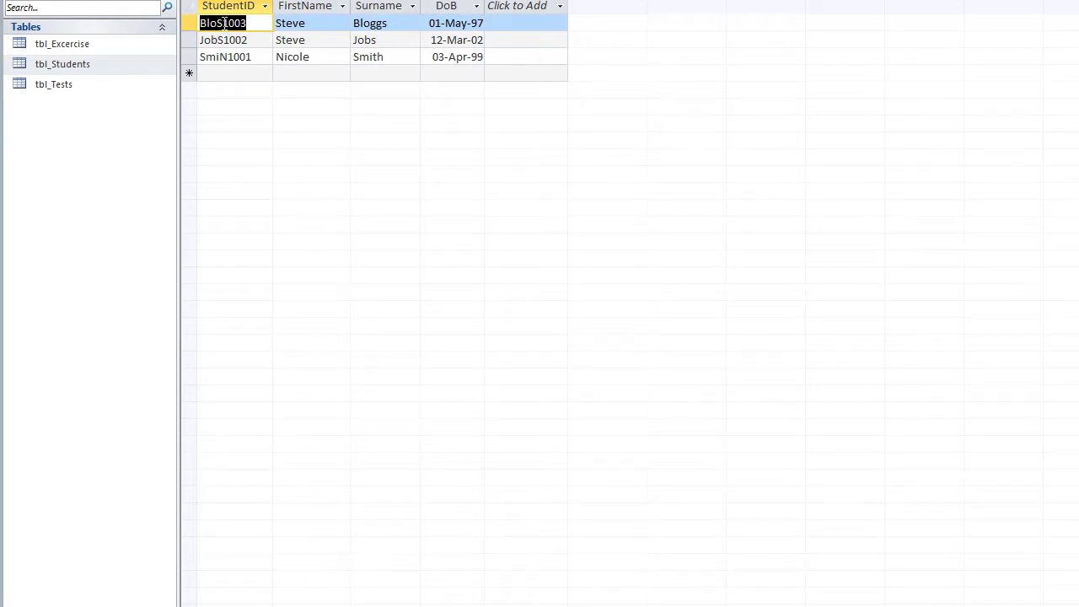
left_click_drag(252, 56, 227, 56)
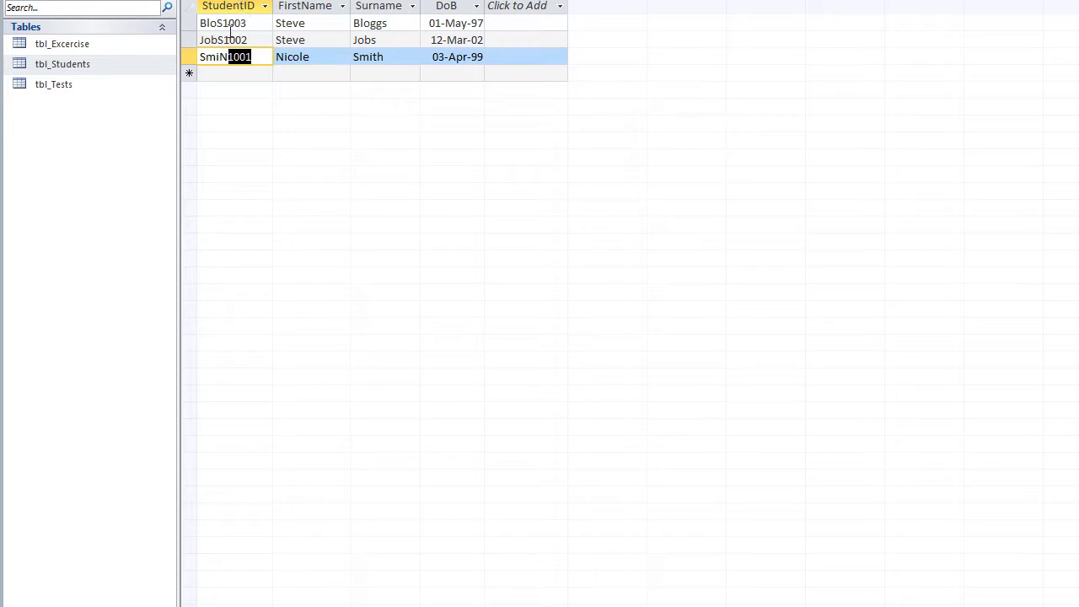
left_click_drag(259, 57, 229, 63)
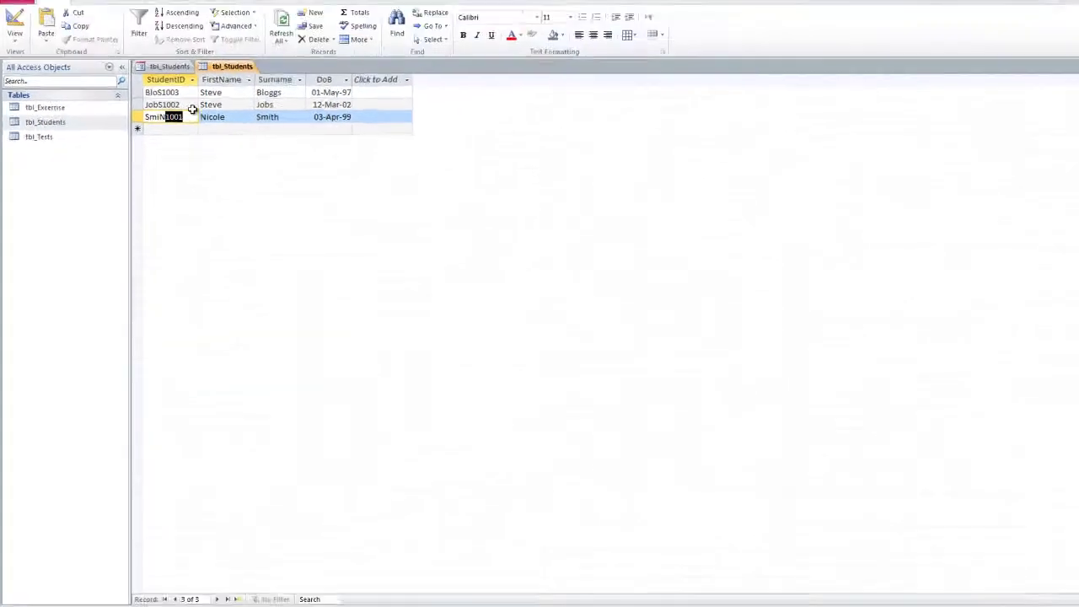
right_click(209, 84)
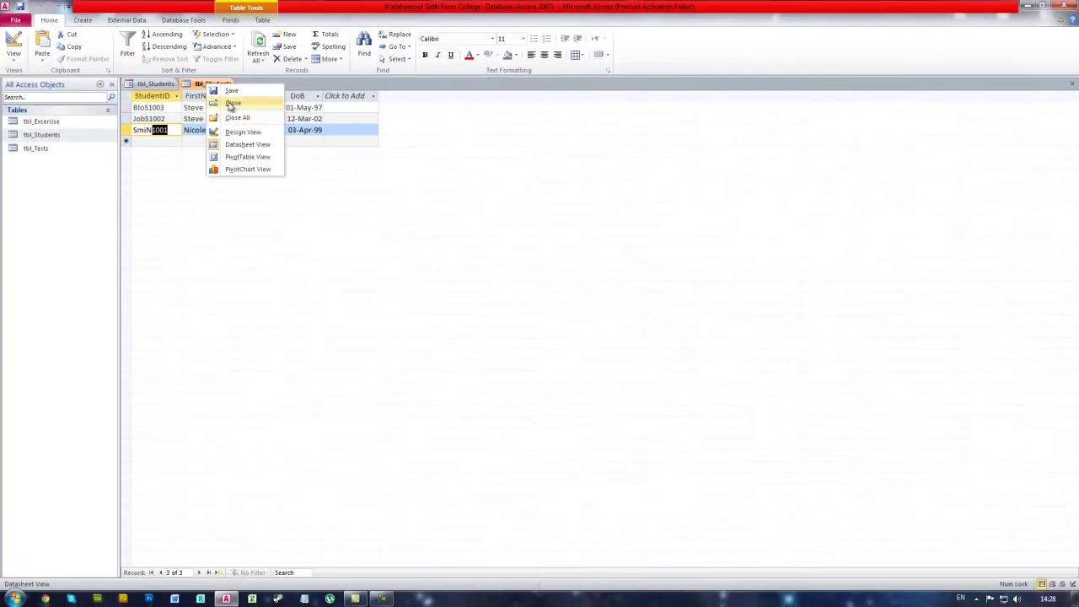
left_click(232, 103)
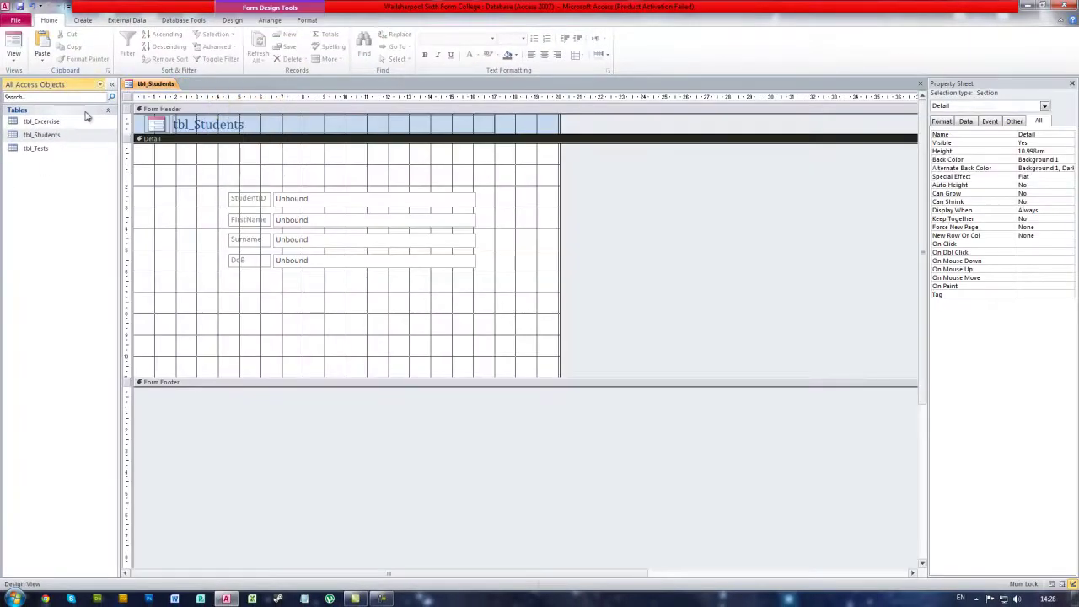
Create a new query in Design View based on the tbl_Students table.
left_click(82, 20)
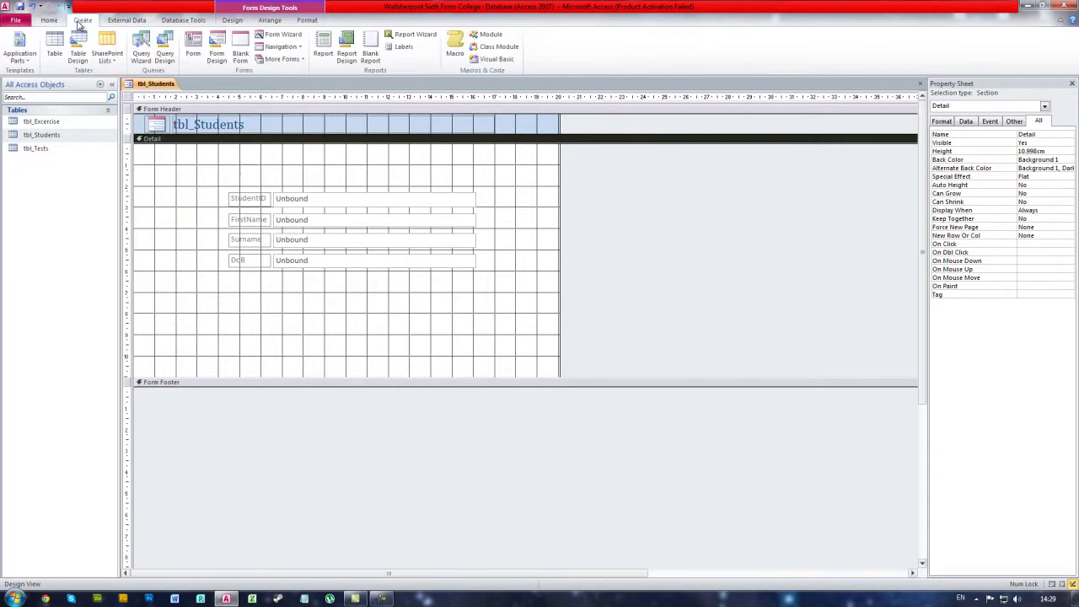
left_click(166, 54)
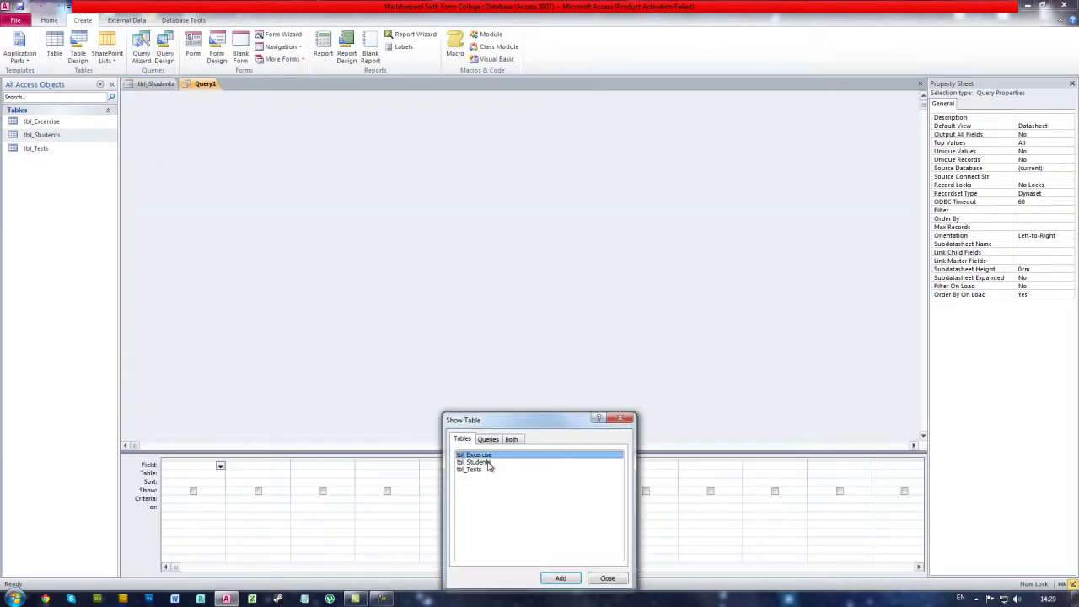
left_click_drag(513, 429, 465, 236)
left_click(442, 268)
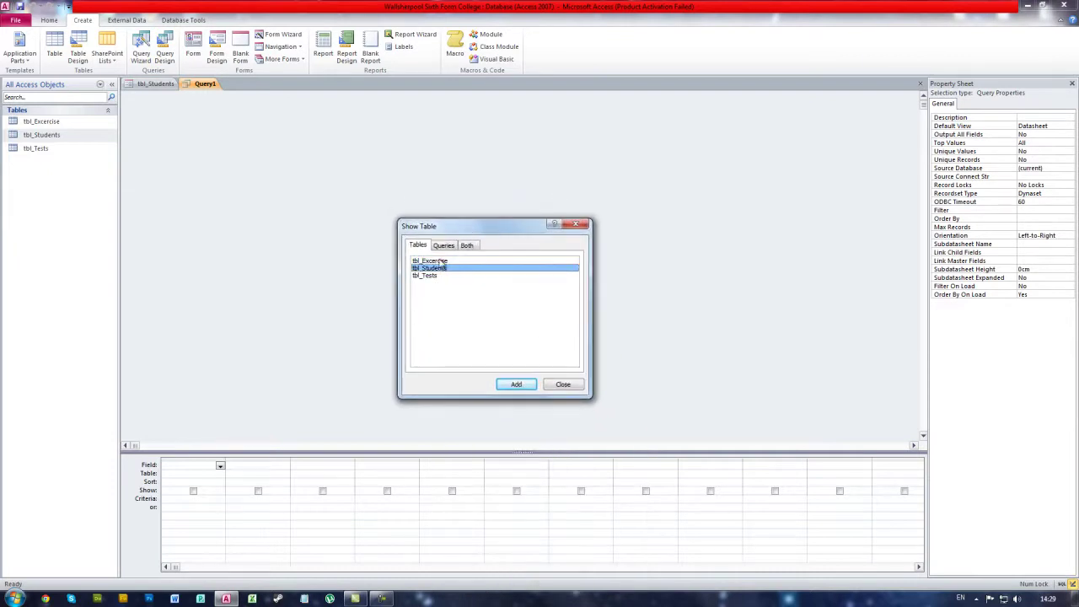
left_click(516, 386)
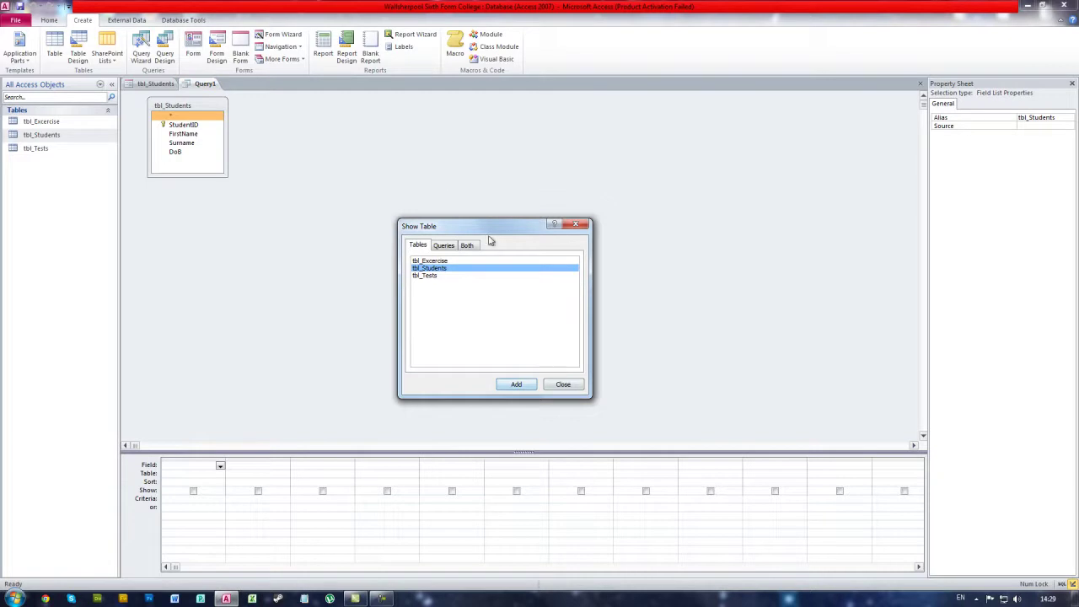
left_click(192, 467)
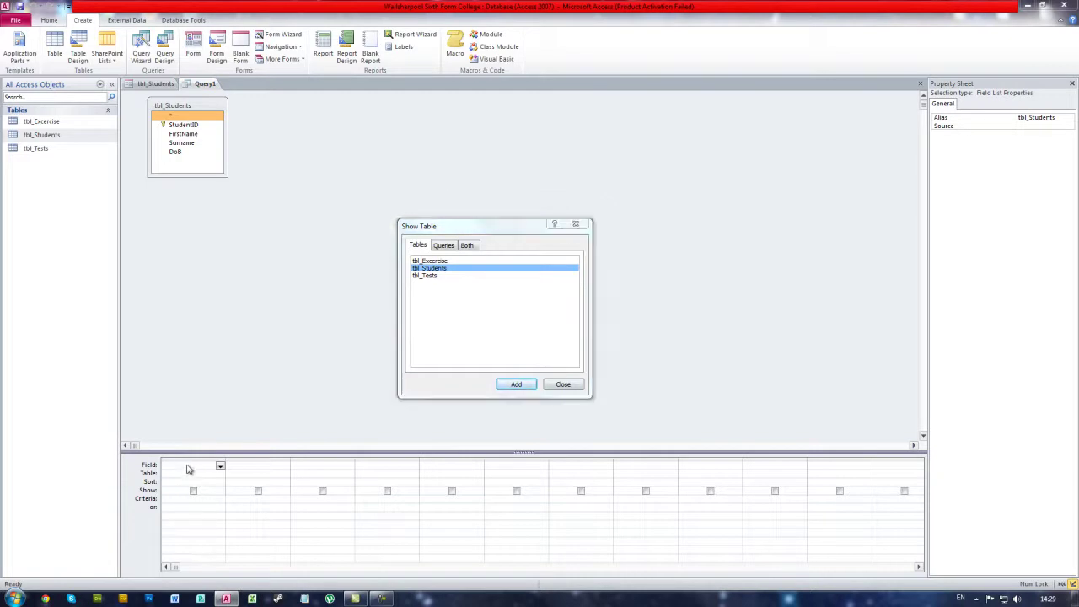
left_click(562, 385)
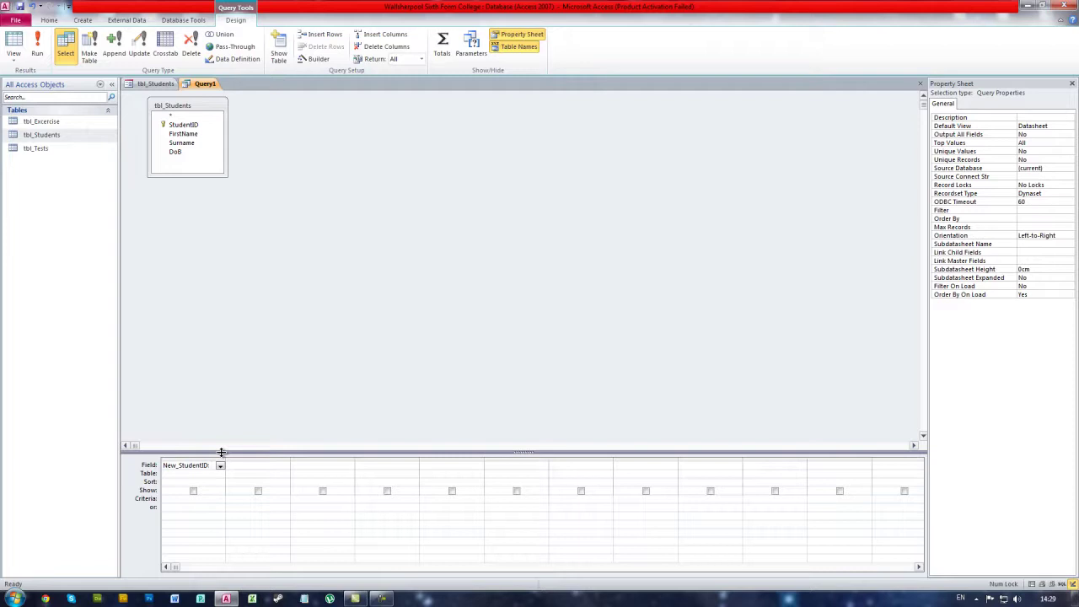
Start the calculated query field New_StudentID with Max(Right([StudentID] and remove the surplus field reference after it.
type("Max([Studen")
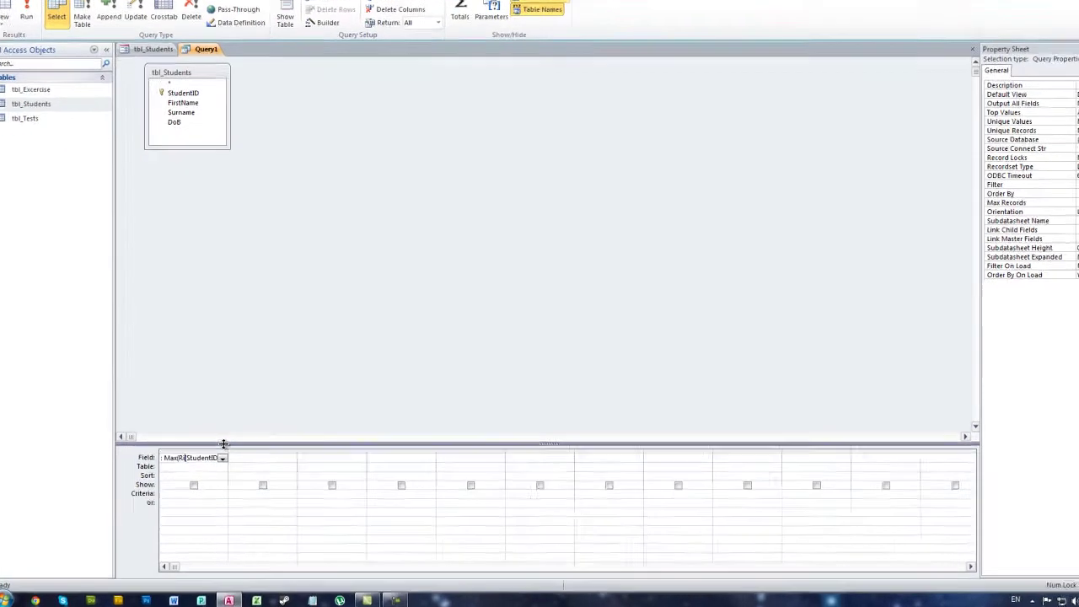
type("([Student]ID")
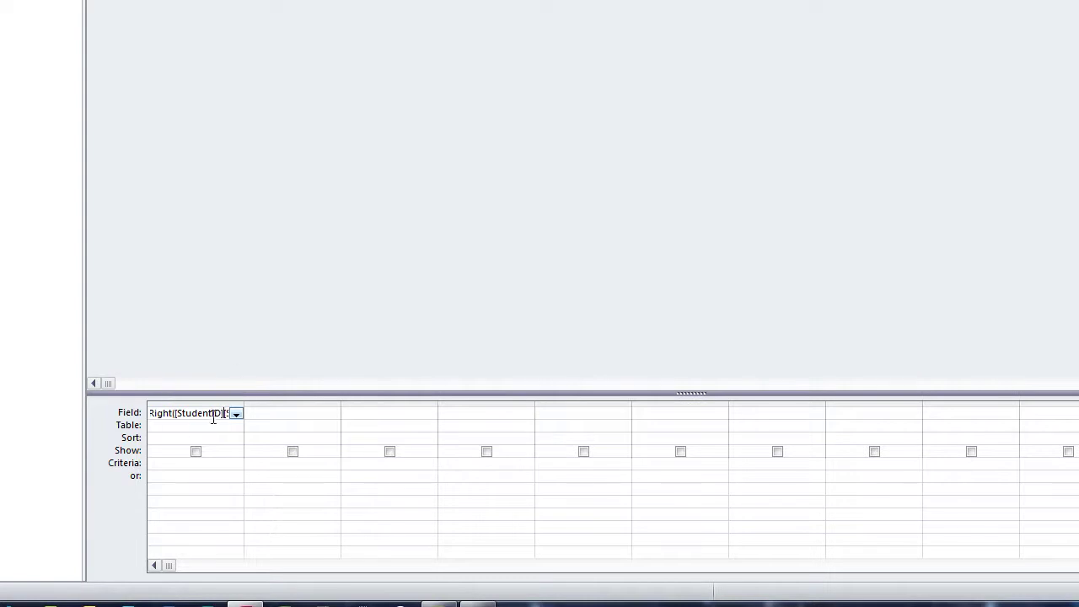
left_click_drag(225, 414, 245, 421)
key("Right")
key("BackSpace")
key("BackSpace")
key("BackSpace")
key("BackSpace")
key("BackSpace")
key("BackSpace")
key("BackSpace")
key("BackSpace")
key("BackSpace")
key("BackSpace")
key("BackSpace")
key("shift+Home")
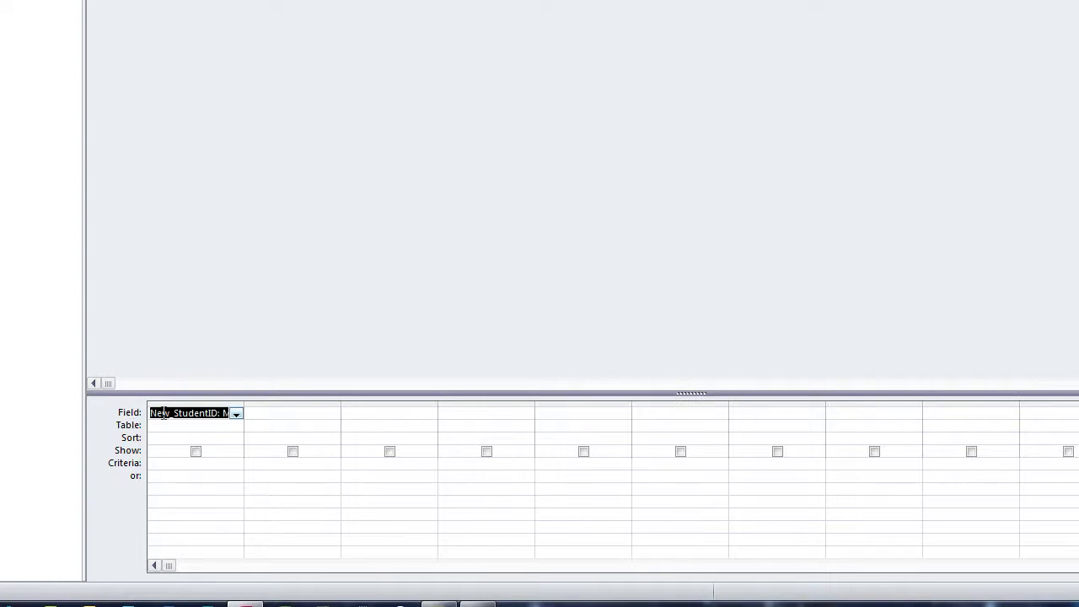
left_click(170, 412)
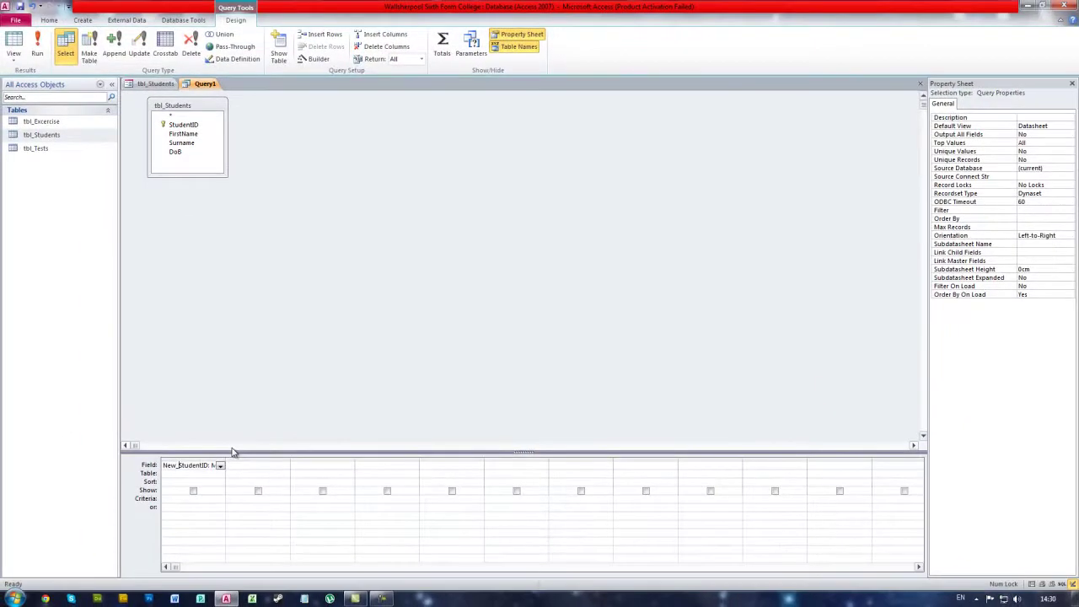
Add 4 as the length argument of the Right function after [StudentID] and try to run the query.
key("Right")
key("Right")
key("Right")
key("Right")
key("Right")
key("Right")
key("Right")
key("Right")
key("Right")
key("Right")
key("Right")
key("Right")
key("Right")
key("Right")
key("Right")
key("Right")
key("Right")
key("Right")
key("Right")
key("Right")
key("Right")
key("Right")
key("Right")
key("Right")
key("Right")
key("Right")
key("Right")
key("Right")
key("Right")
key("Right")
key("Right")
key("Right")
key("Right")
left_click(553, 330)
type(",4")
left_click(37, 46)
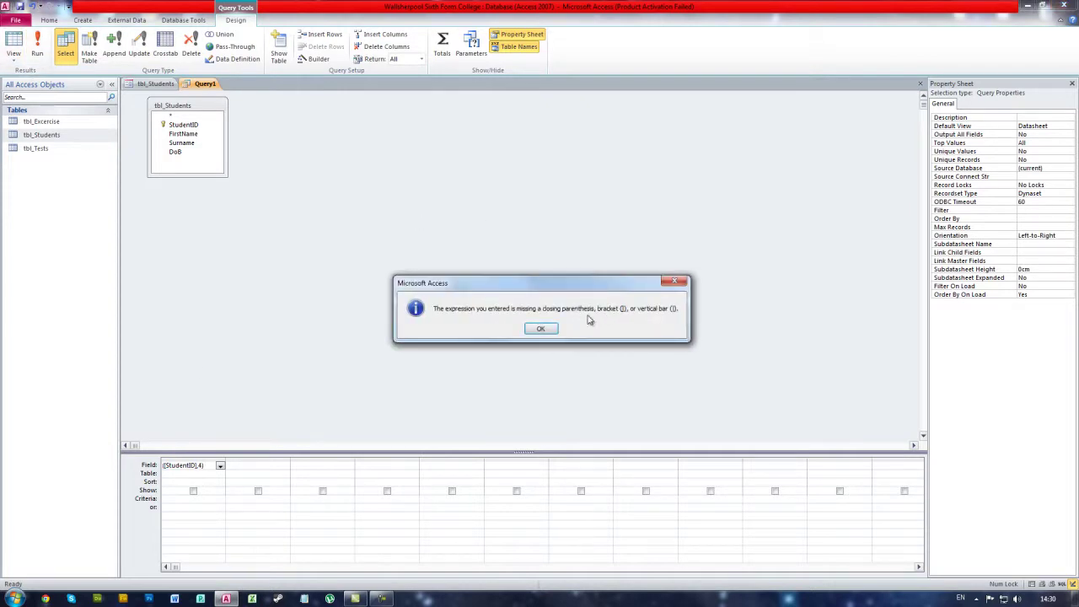
left_click(540, 328)
Complete the expression as Max(Right([StudentID],4)) with the missing closing parenthesis and run the query.
left_click(212, 466)
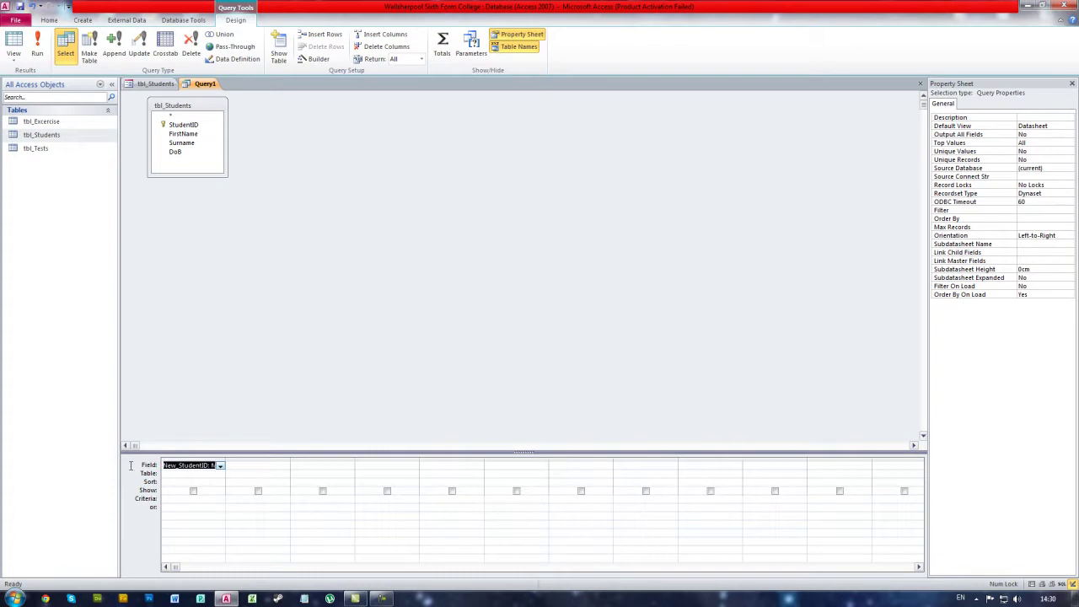
type(")")
left_click(37, 46)
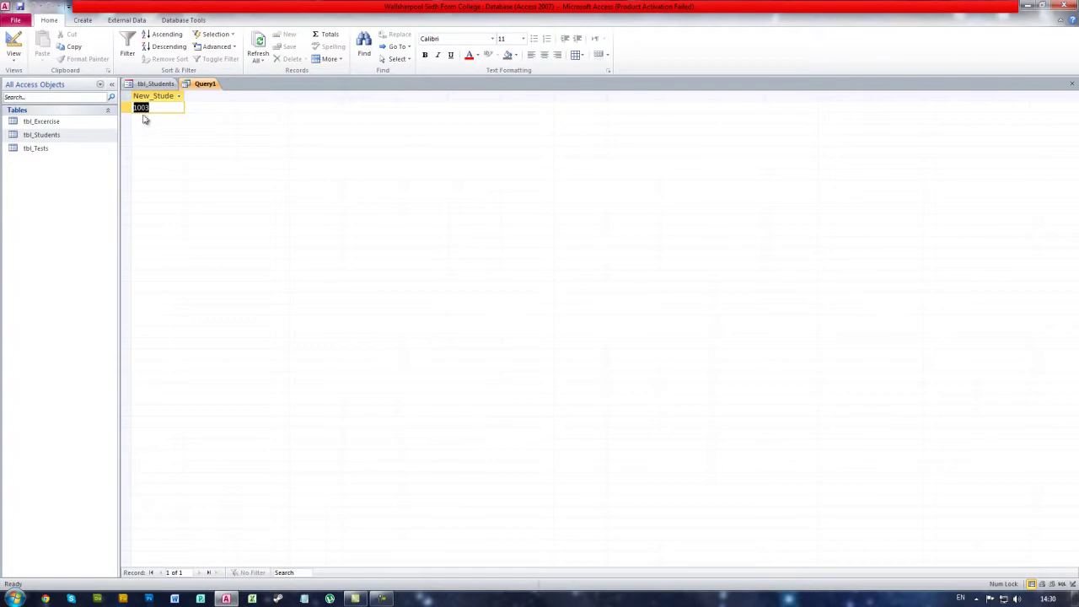
Compare the query result with the StudentID values in the tbl_Students table and close the table.
double_click(50, 135)
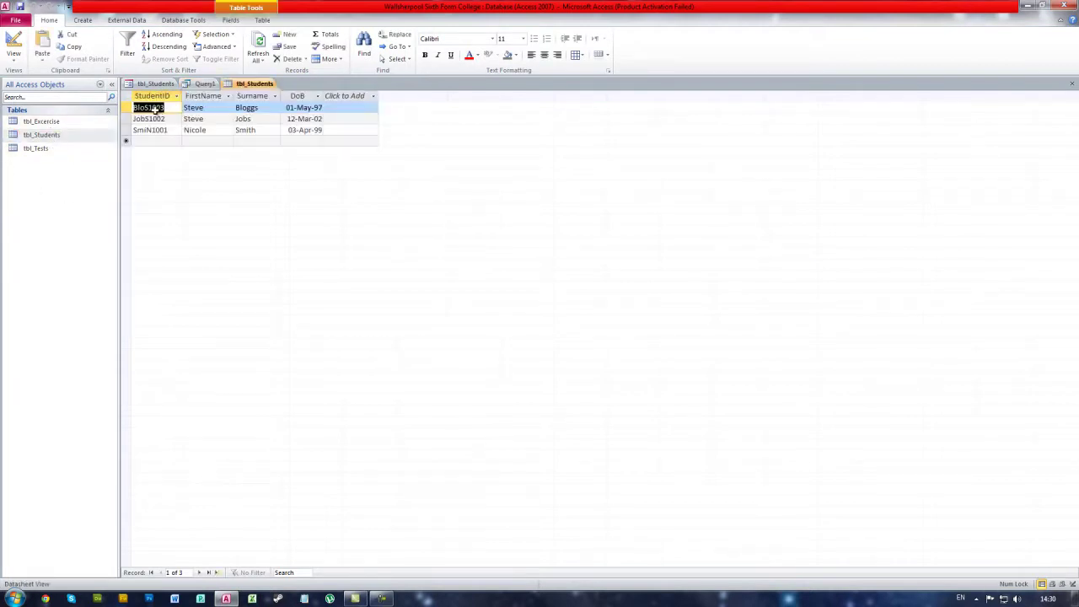
left_click_drag(169, 108, 149, 108)
right_click(251, 83)
left_click(272, 106)
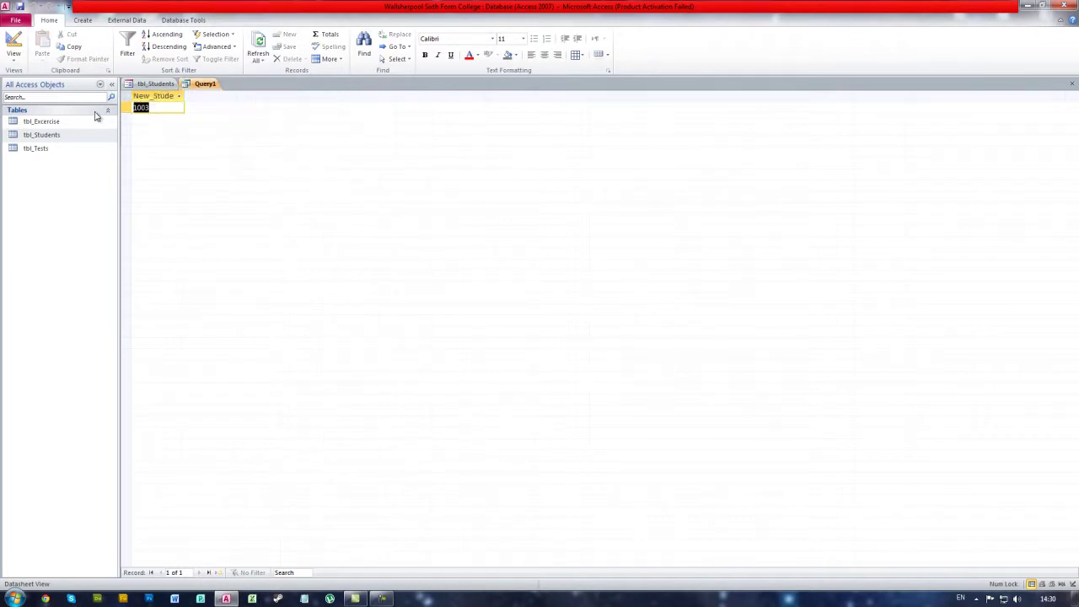
Reopen the query design, append +1 to the New_StudentID expression and run the query.
left_click(13, 43)
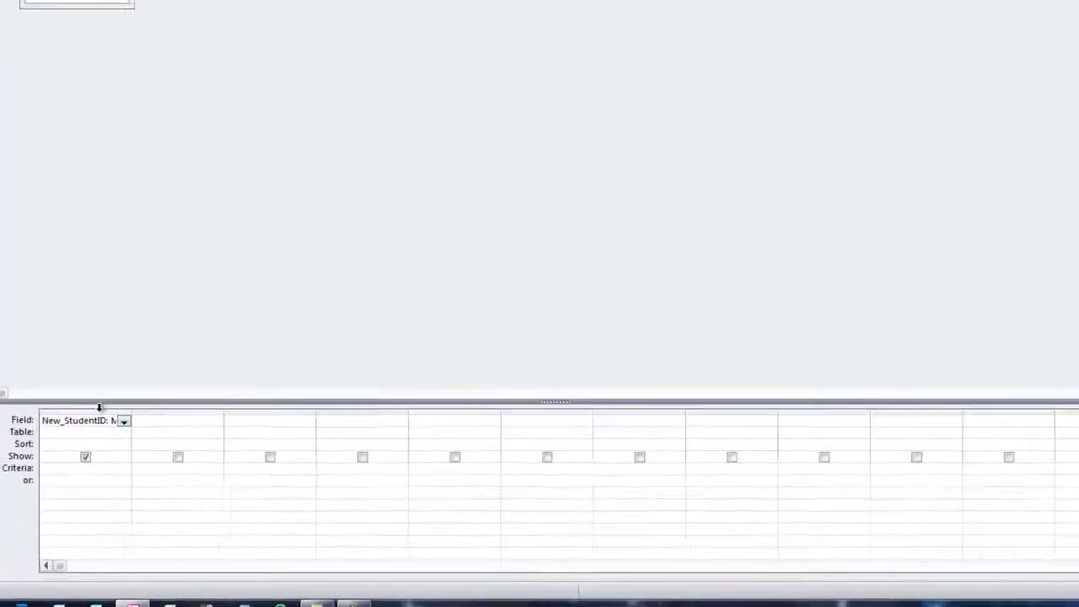
left_click_drag(74, 412, 113, 423)
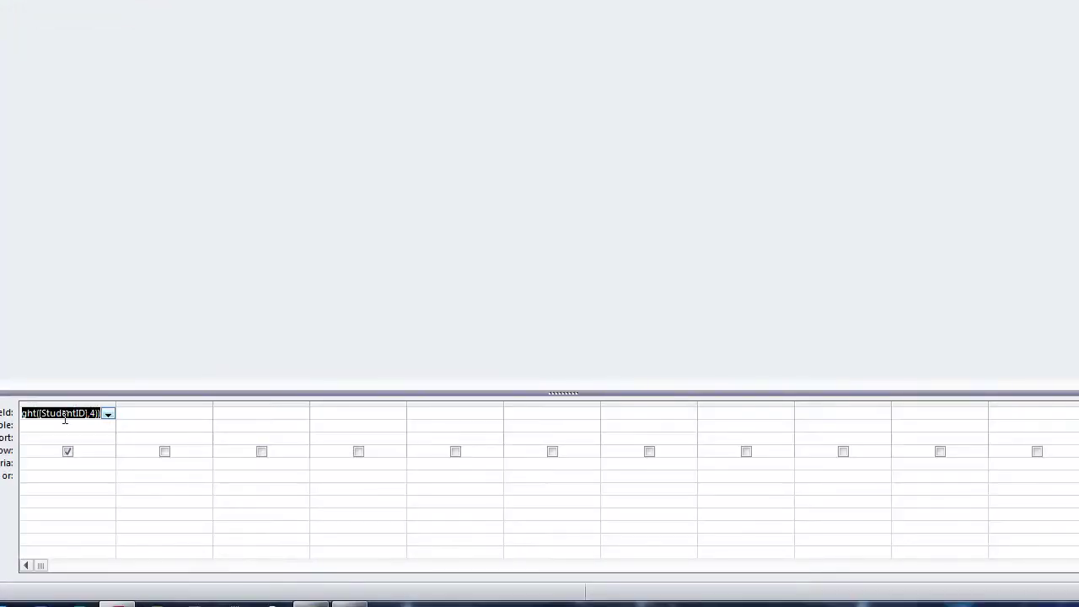
key("BackSpace")
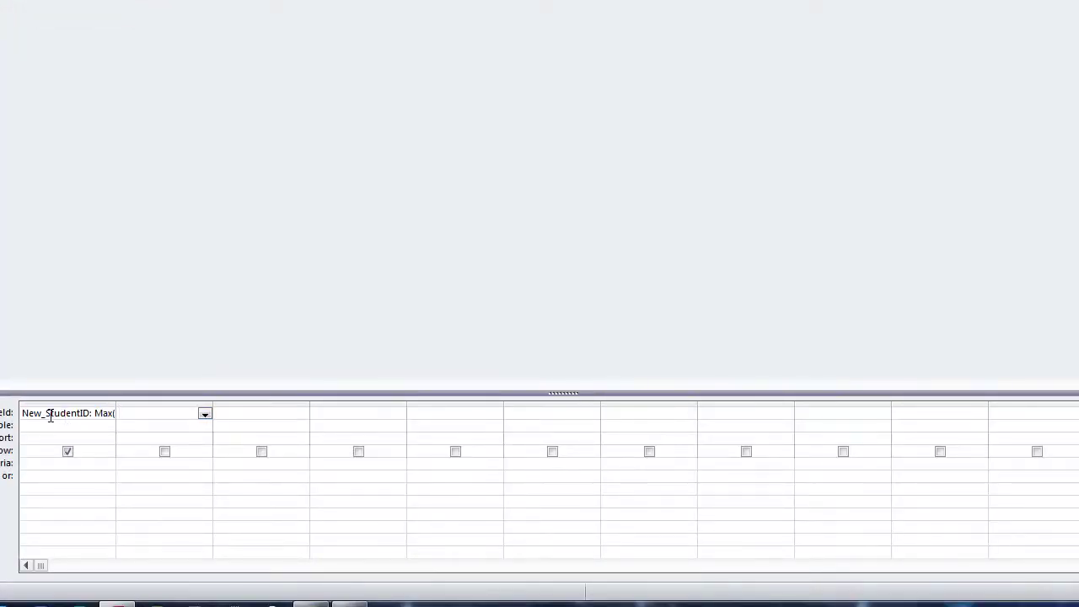
key("ctrl+z")
left_click(97, 415)
type("+1")
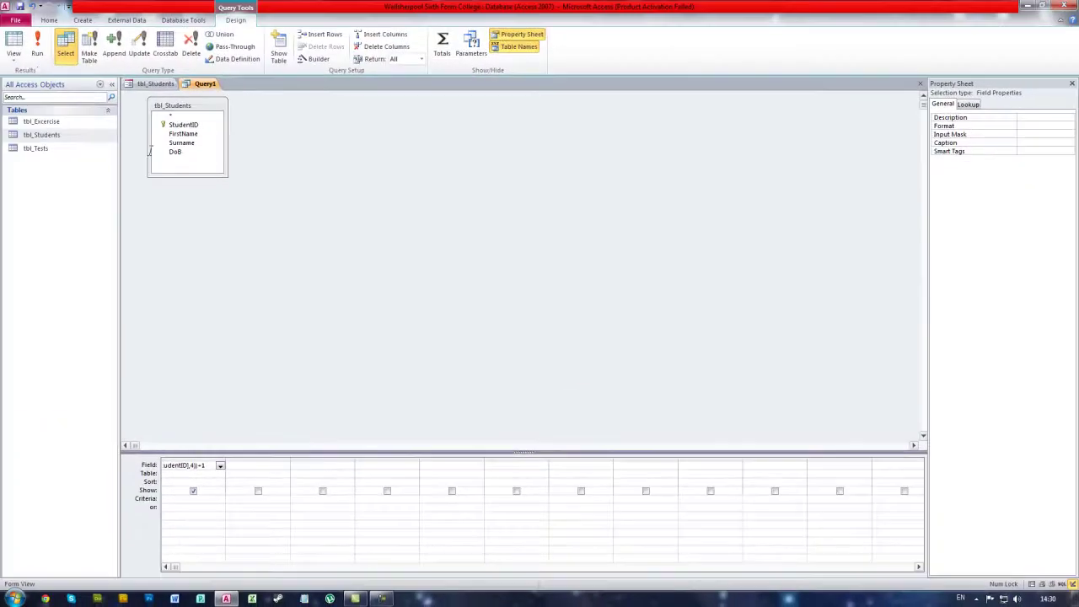
left_click(37, 46)
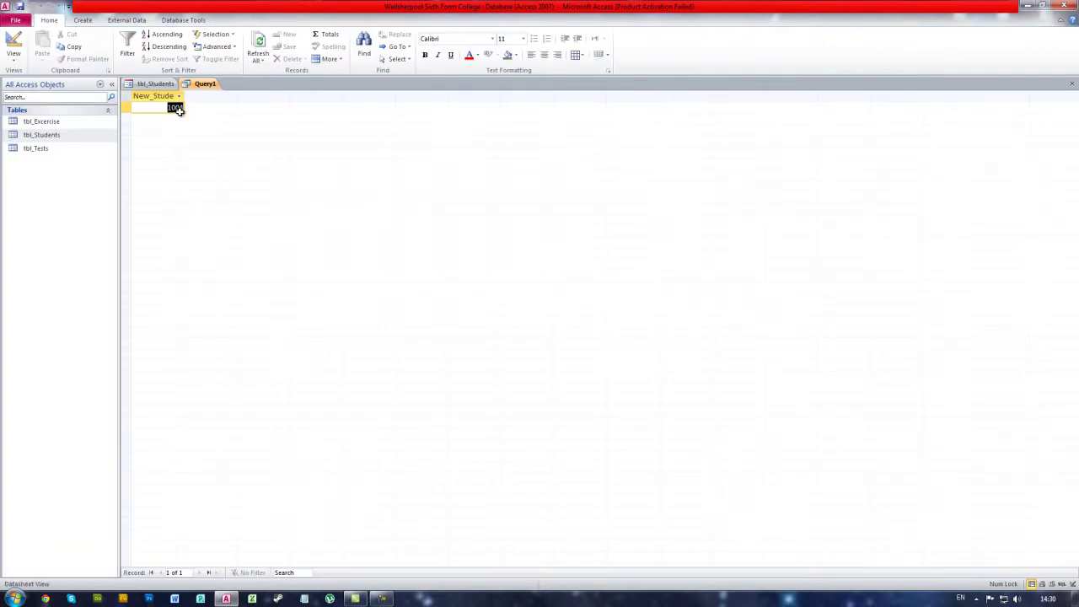
Save the query as qry_NewStudentID and close it.
right_click(202, 84)
left_click(226, 90)
type("qry_NewStudentID")
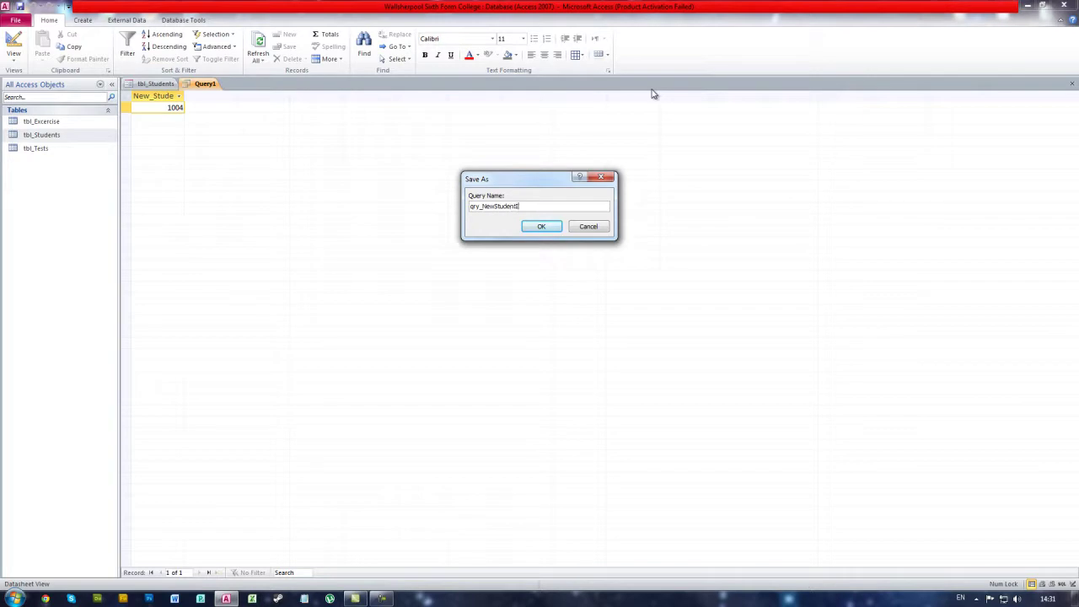
left_click(543, 226)
right_click(203, 85)
left_click(225, 104)
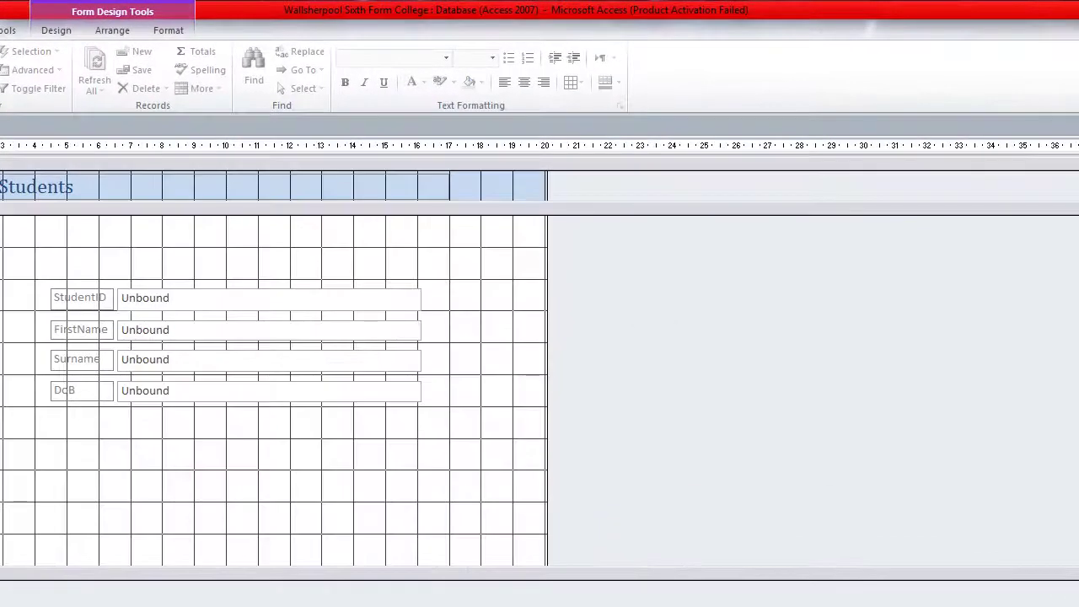
Set the student form's Record Source to qry_NewStudentID.
left_click(57, 39)
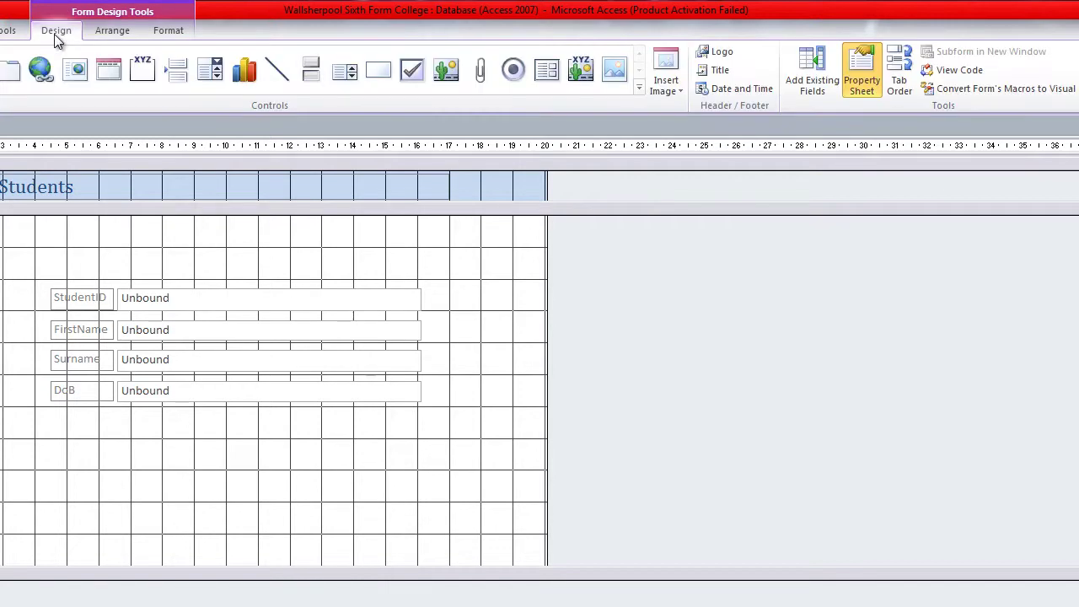
left_click(865, 84)
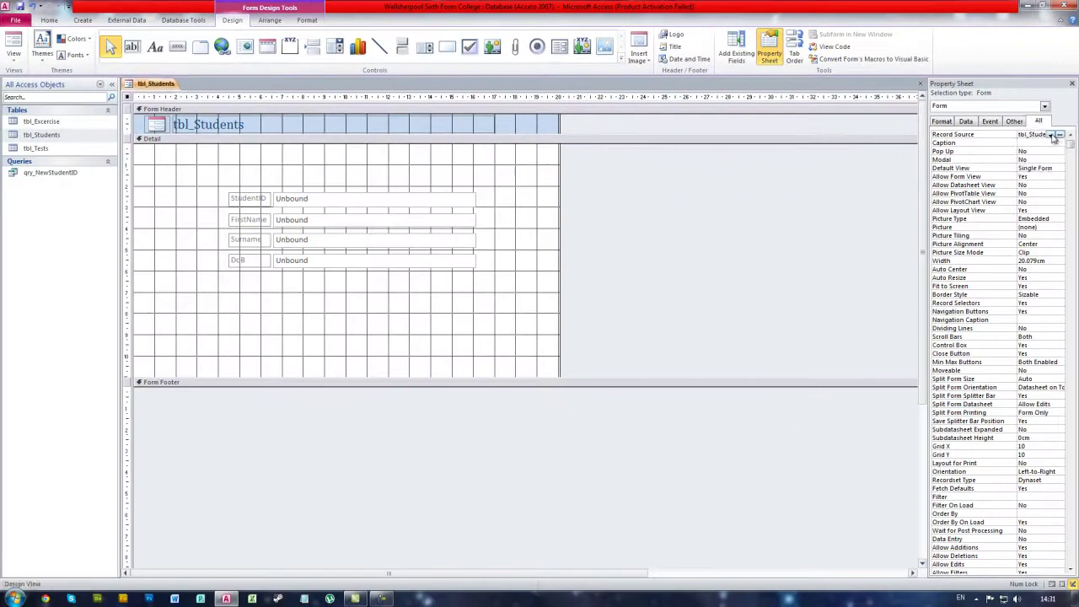
left_click(1060, 135)
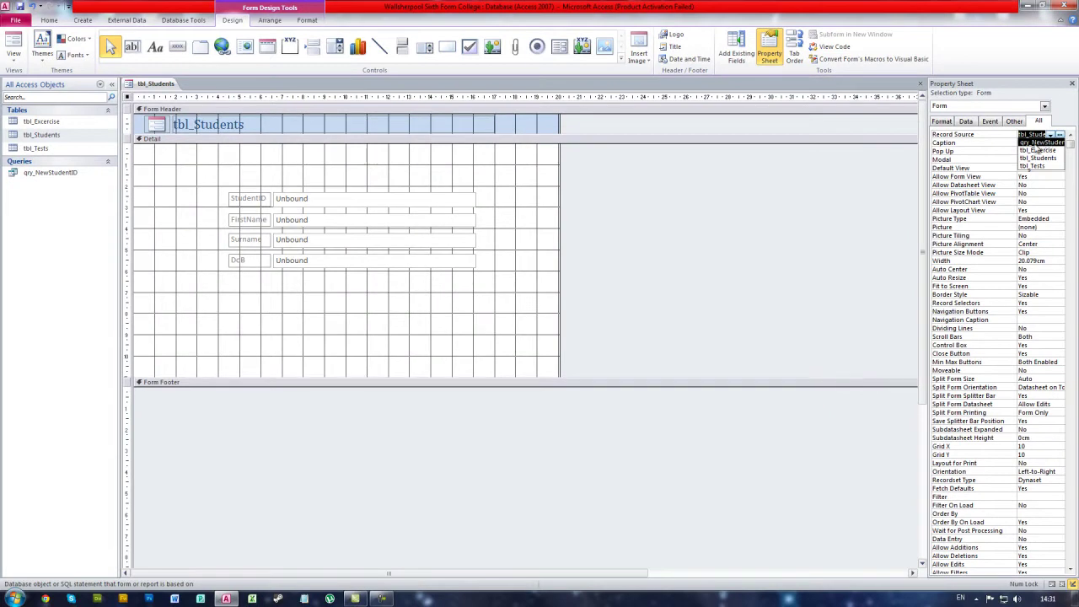
left_click(1042, 142)
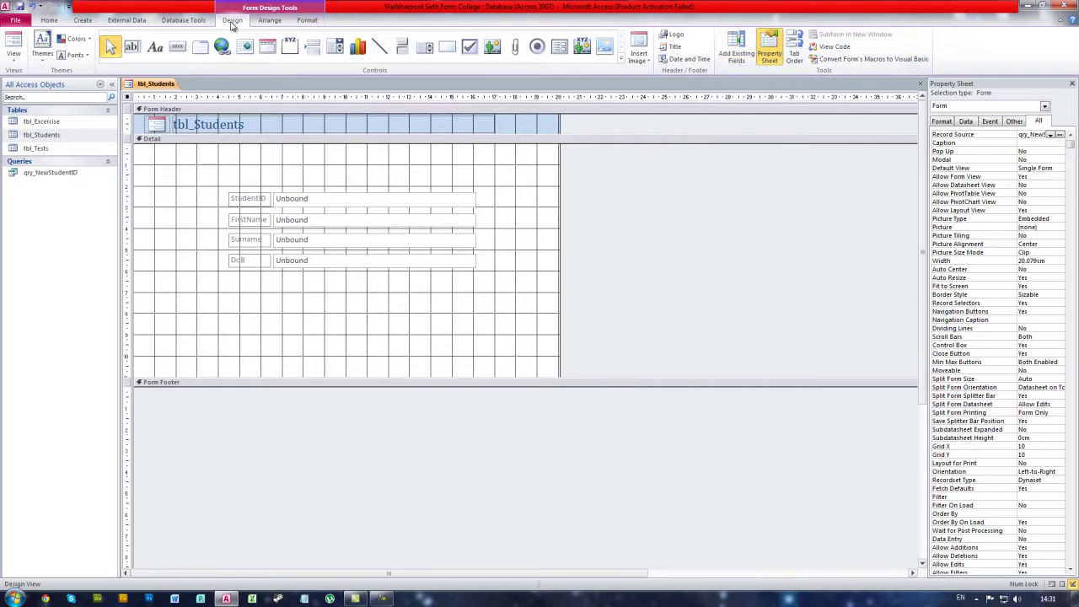
Add the New_StudentID field below DoB, align its label with the others, widen its text box to about 4 cm and show Form view.
left_click(736, 51)
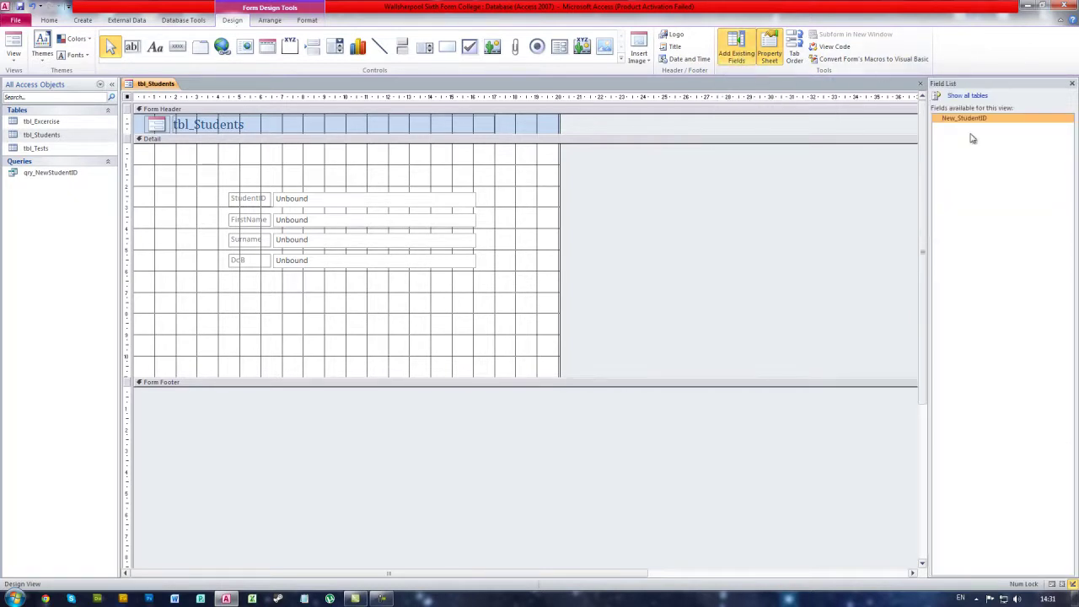
left_click_drag(969, 120, 276, 280)
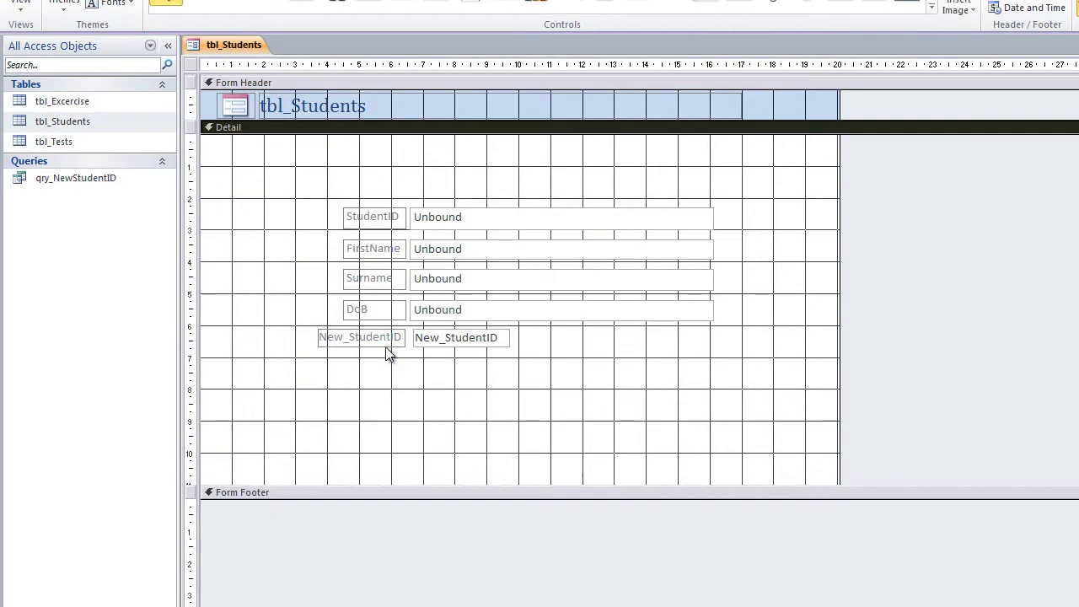
left_click_drag(386, 348, 435, 347)
left_click(425, 260)
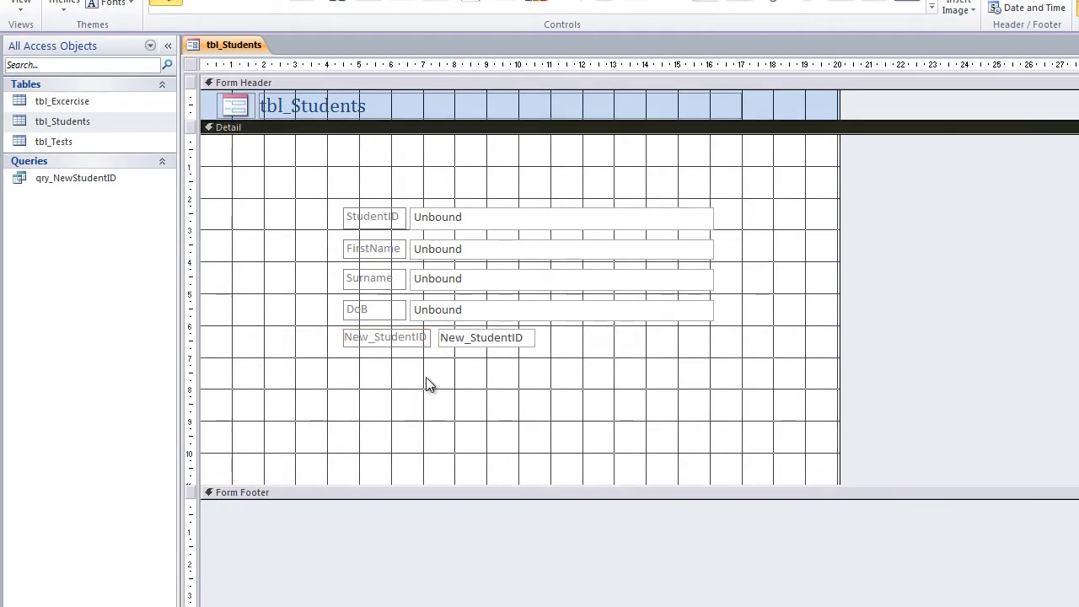
left_click(491, 347)
left_click_drag(534, 339, 563, 339)
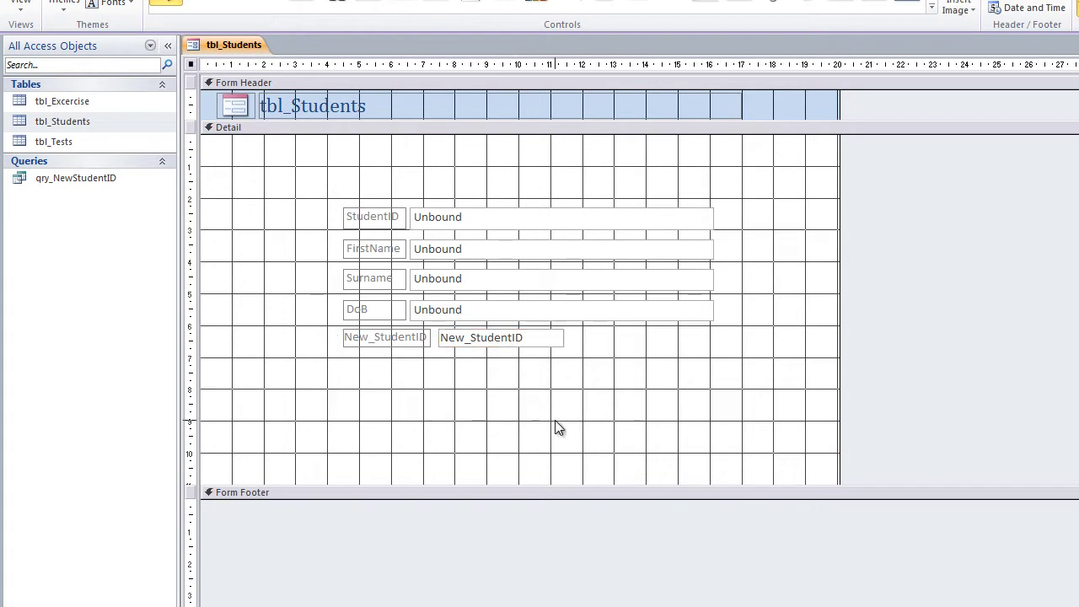
left_click(556, 429)
left_click(21, 6)
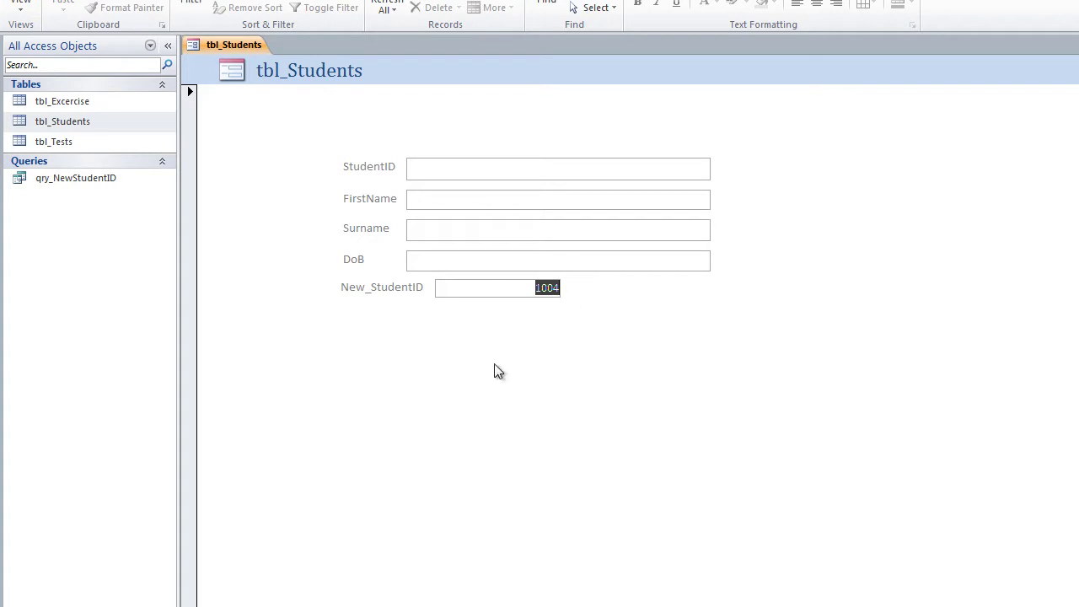
Try a manual number entry in the form's StudentID box and clear it again.
left_click(422, 166)
type("10045")
key("BackSpace")
key("BackSpace")
key("BackSpace")
key("BackSpace")
key("BackSpace")
Set the StudentID text box's source to =[New_StudentID] in Design view and display the form.
left_click(19, 9)
left_click(46, 113)
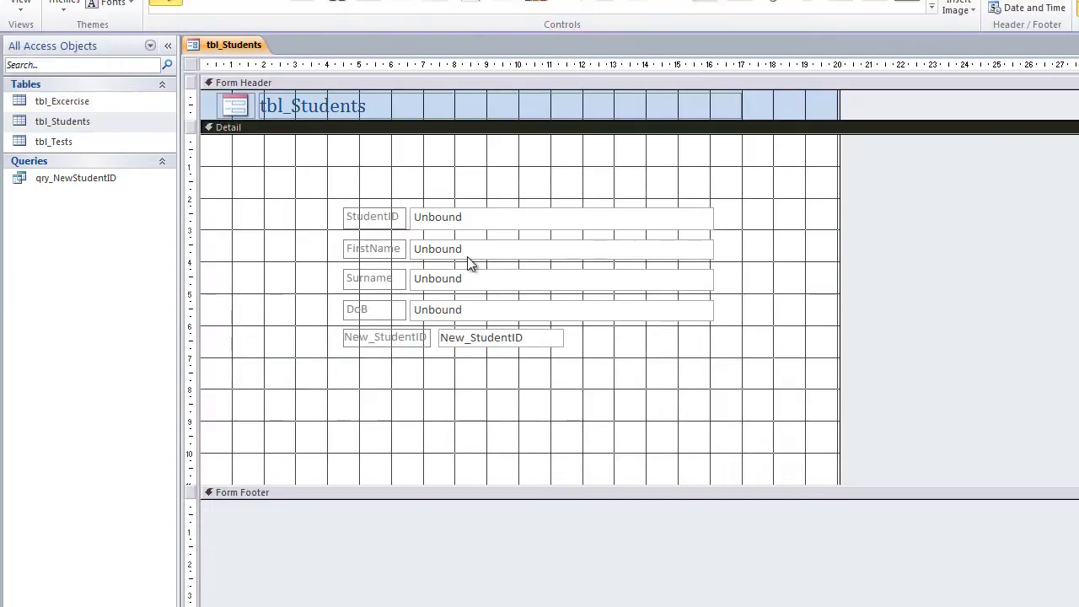
left_click(432, 216)
left_click(504, 216)
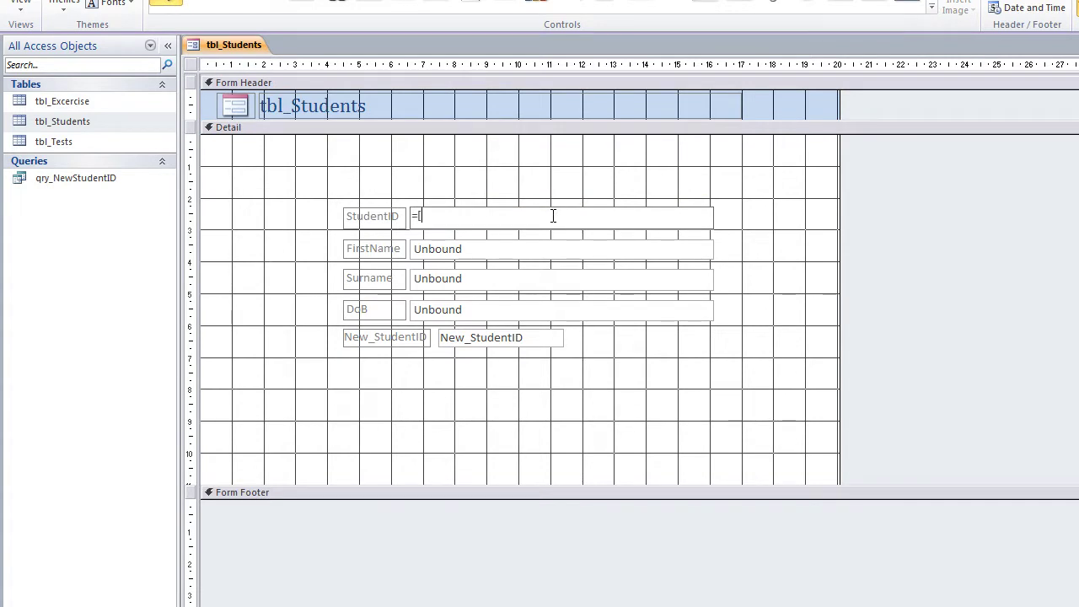
type("=[New_StudentID")
left_click(541, 169)
left_click(20, 4)
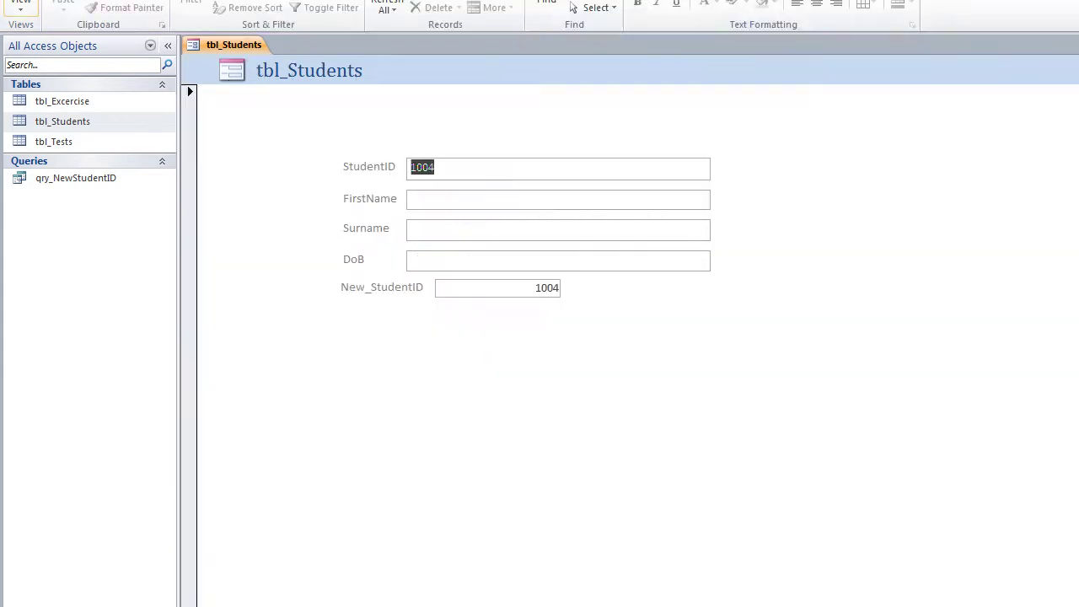
Examine the StudentID format used in the tbl_Students table's records and close the table.
left_click(440, 172)
double_click(75, 120)
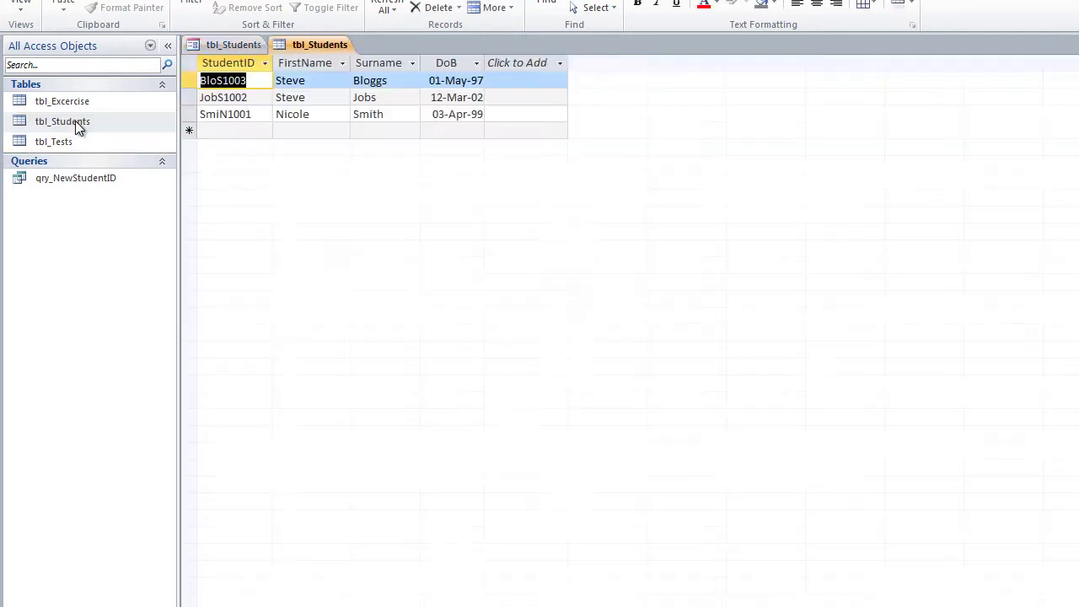
left_click(218, 80)
left_click_drag(217, 80, 199, 80)
left_click(217, 80)
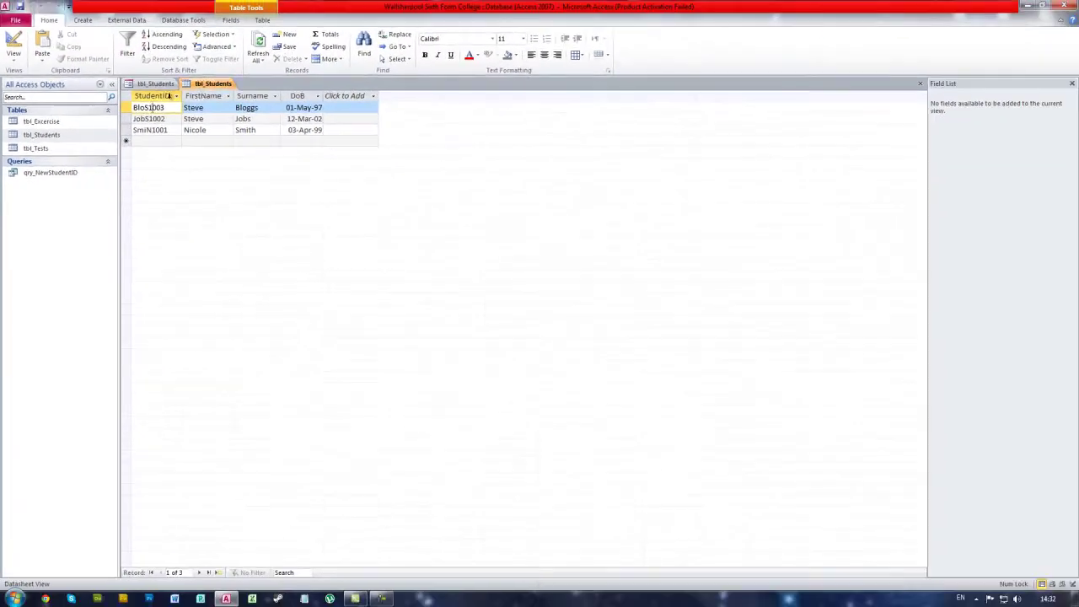
right_click(254, 64)
left_click(284, 92)
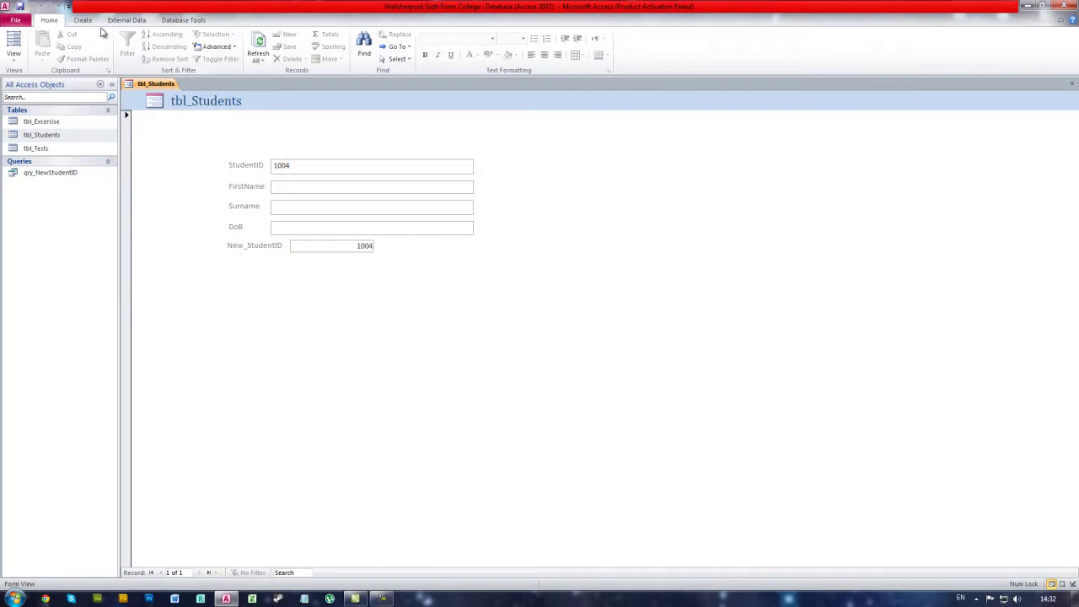
Insert Left([Surname],3) & before [New_StudentID] in the StudentID text box's expression.
left_click(13, 55)
left_click(22, 133)
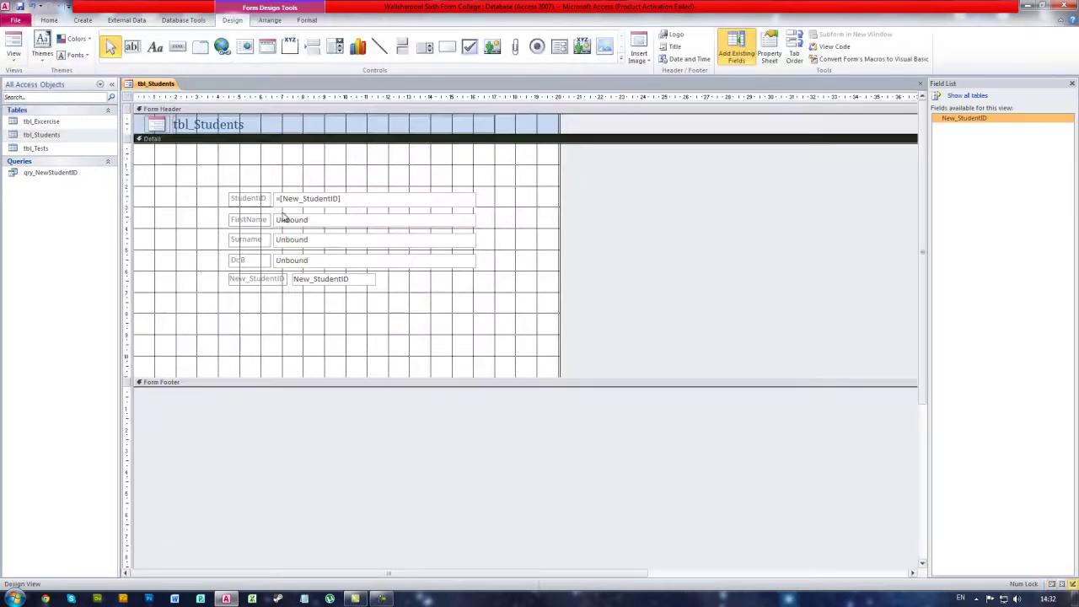
left_click(283, 201)
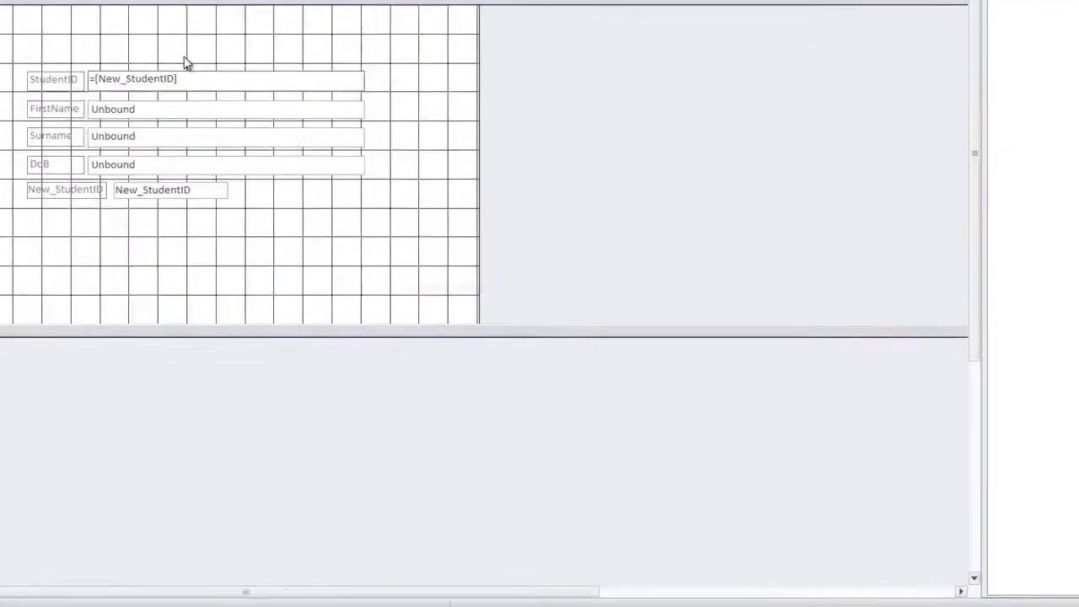
type("Left(")
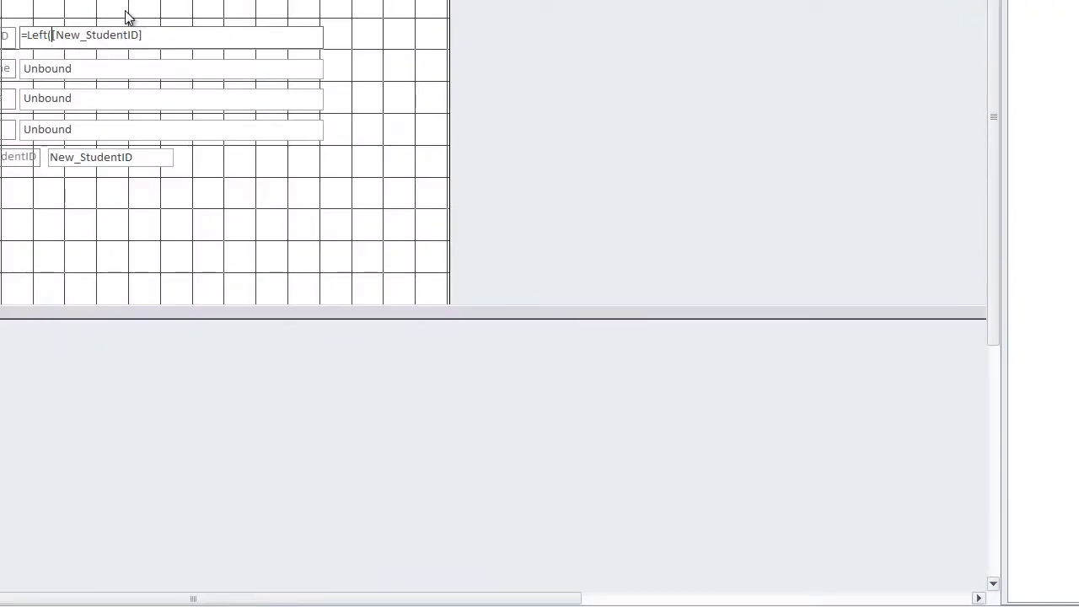
type("[Surname")
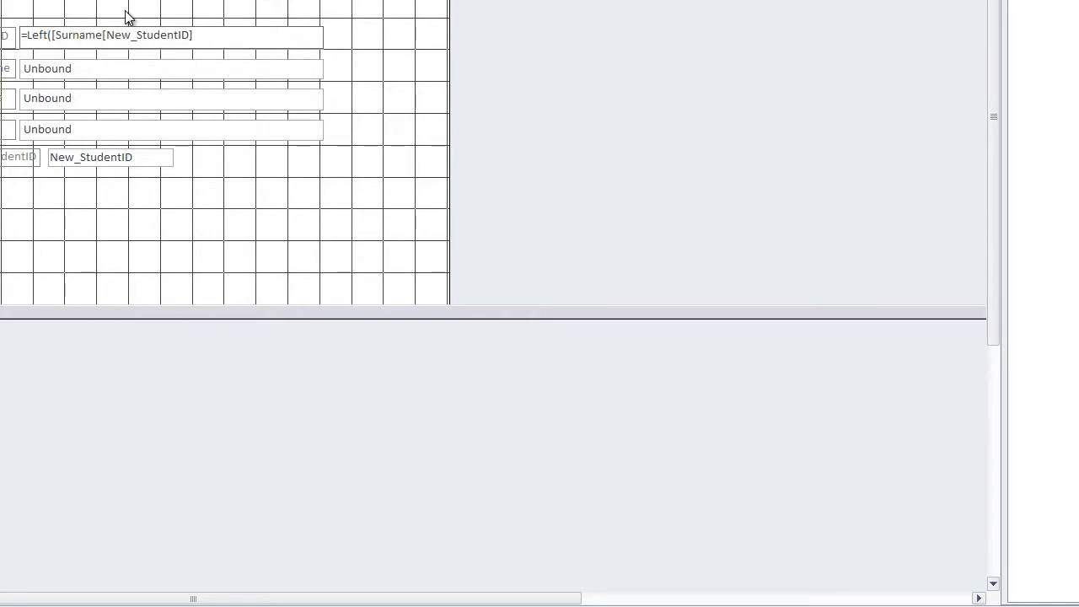
type("],3")
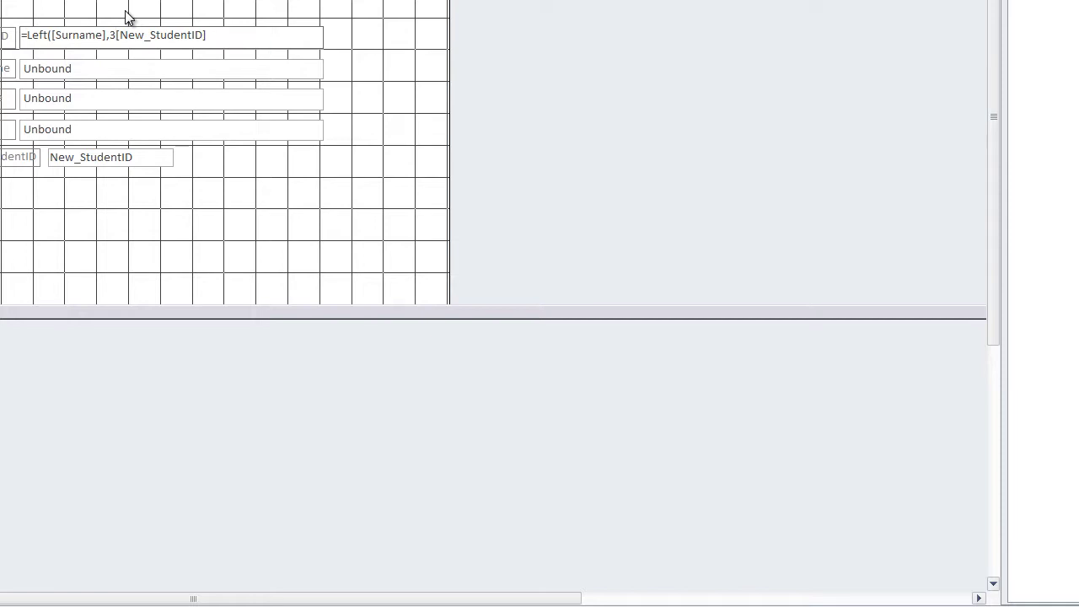
type(") &")
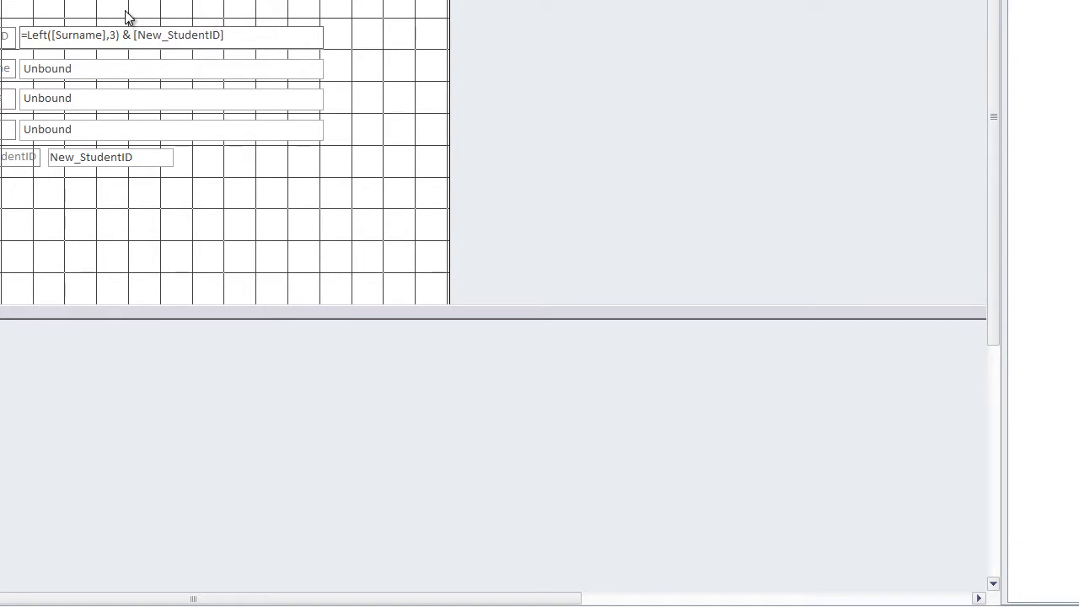
Extend the StudentID expression with Left([FirstName],1) & directly before [New_StudentID].
type(" Left")
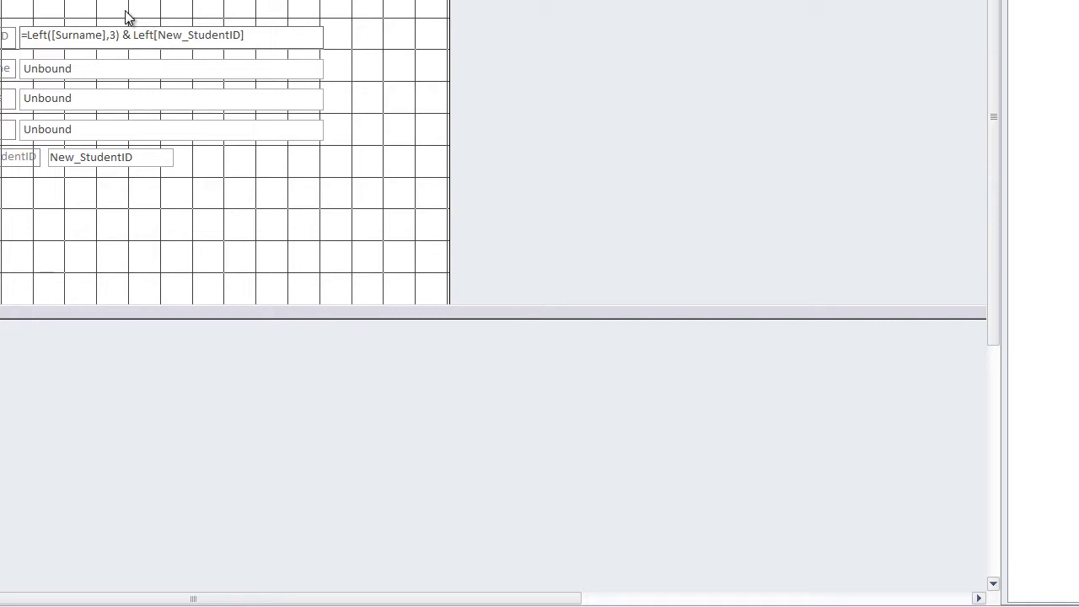
type("([FirstN")
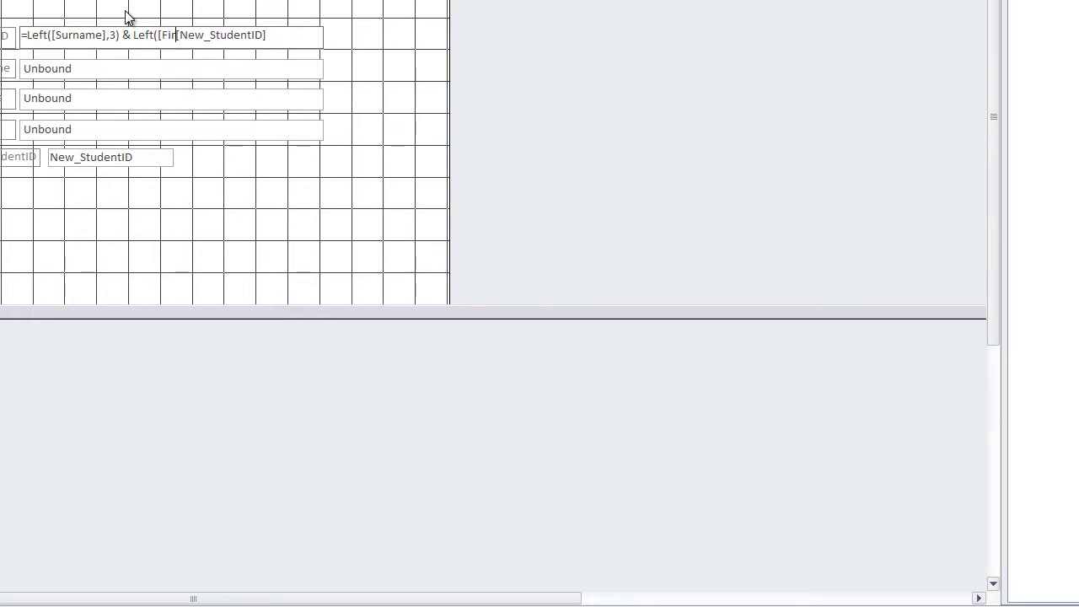
type("ame],1")
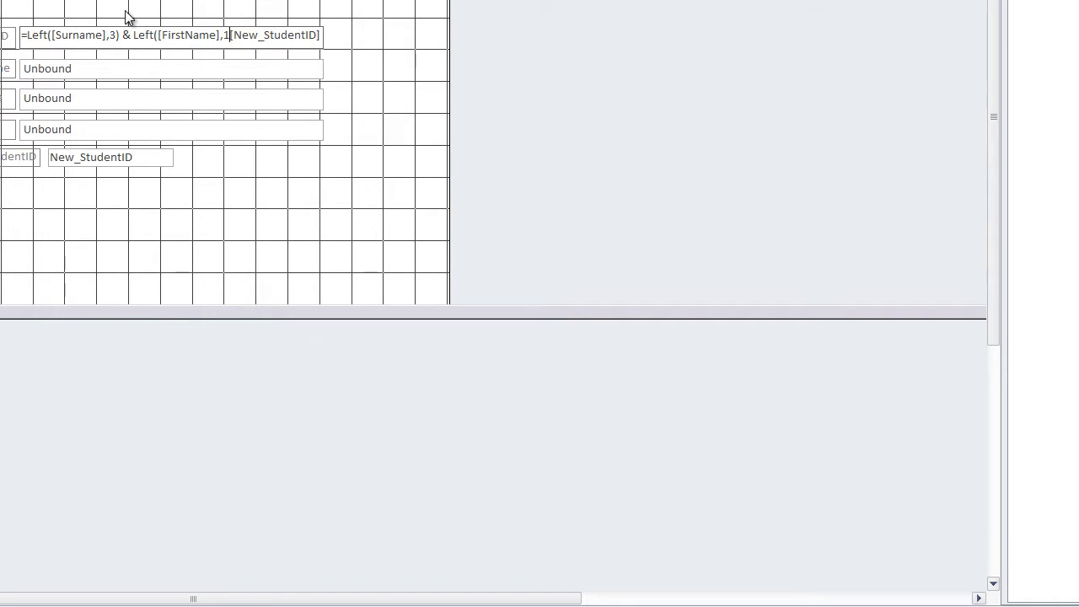
type(") &")
left_click(285, 192)
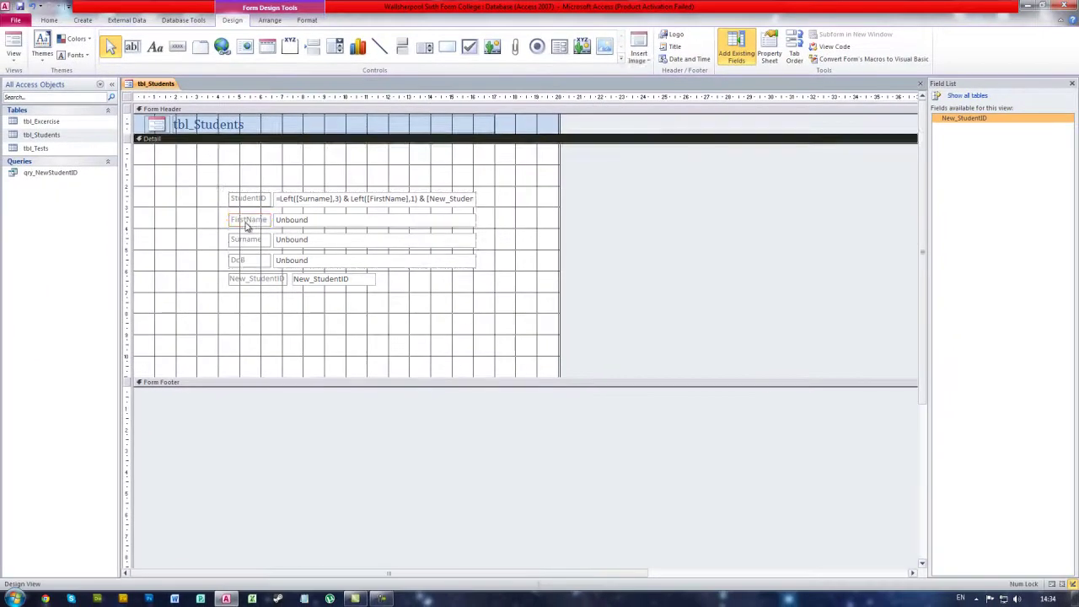
left_click(198, 193)
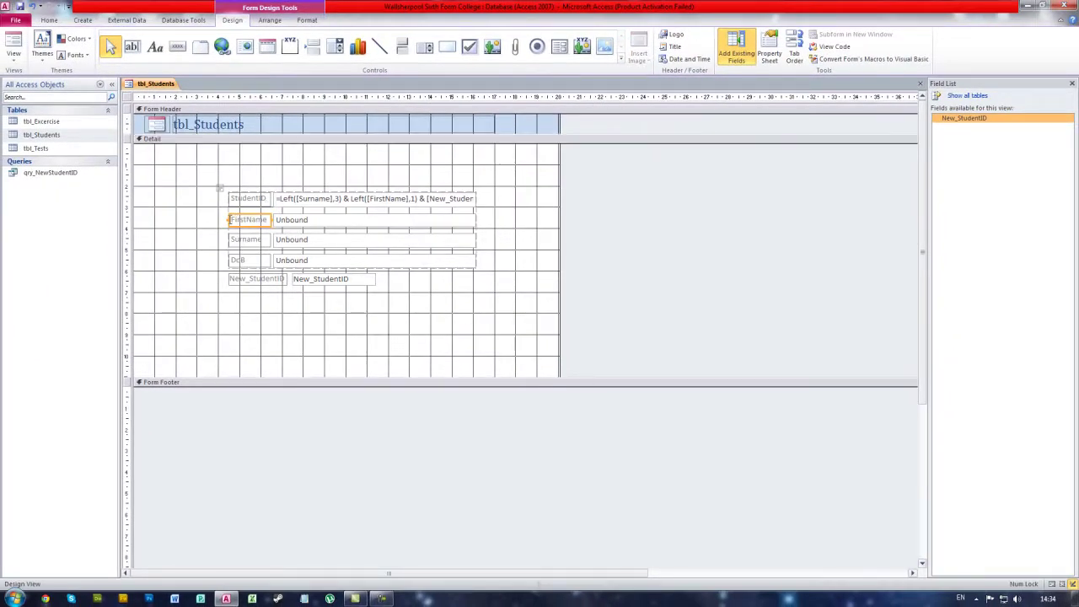
left_click(317, 139)
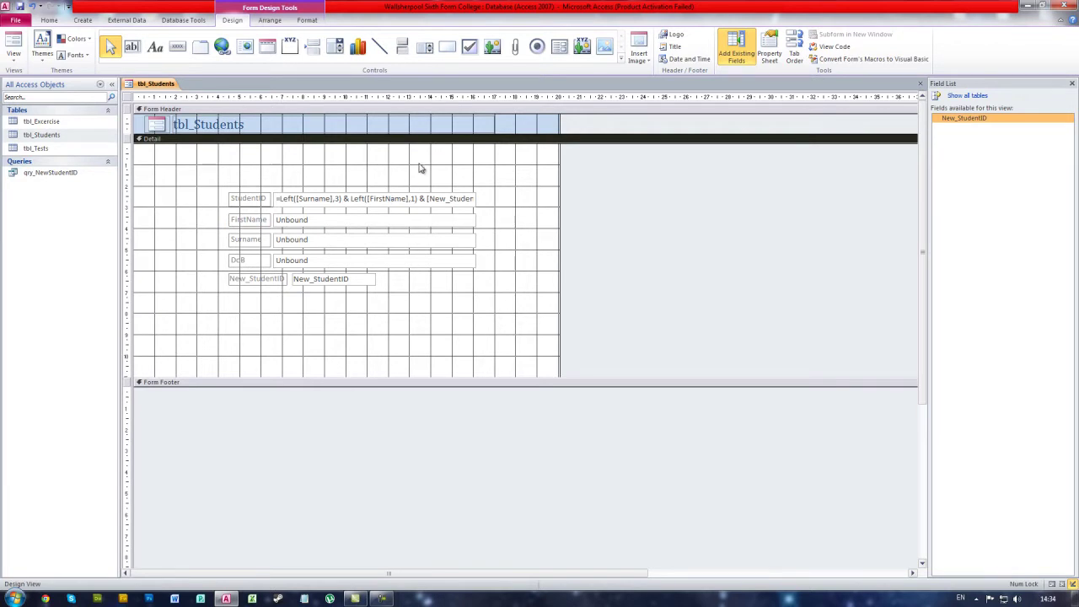
Test the generated StudentID in Form view by entering a sample first name and surname.
left_click(14, 44)
left_click(306, 186)
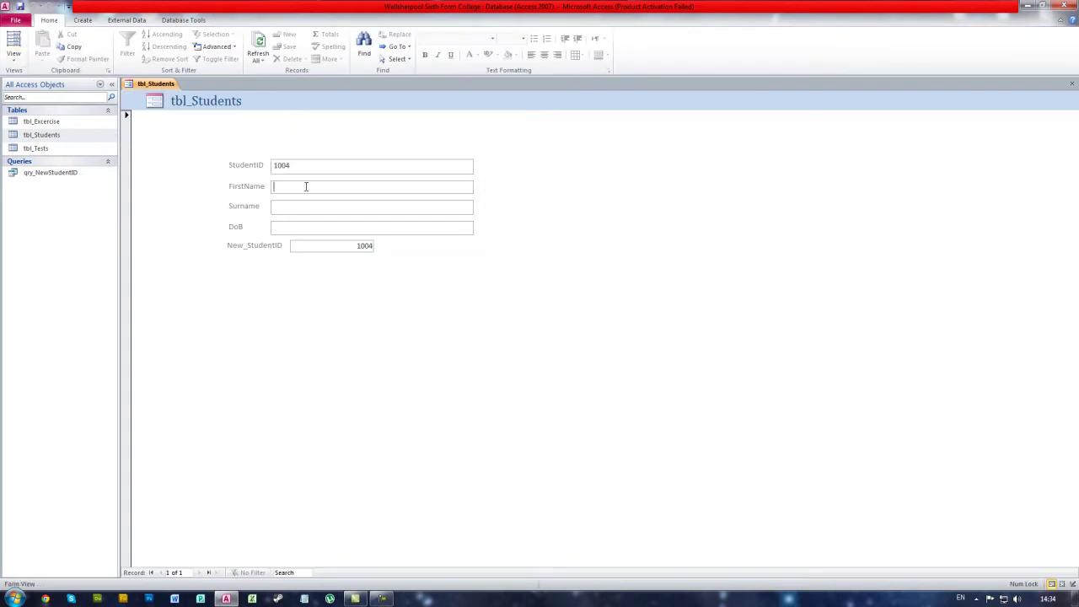
type("Matthew")
key("Tab")
type("Hame")
left_click(323, 185)
left_click(261, 248)
left_click(259, 249)
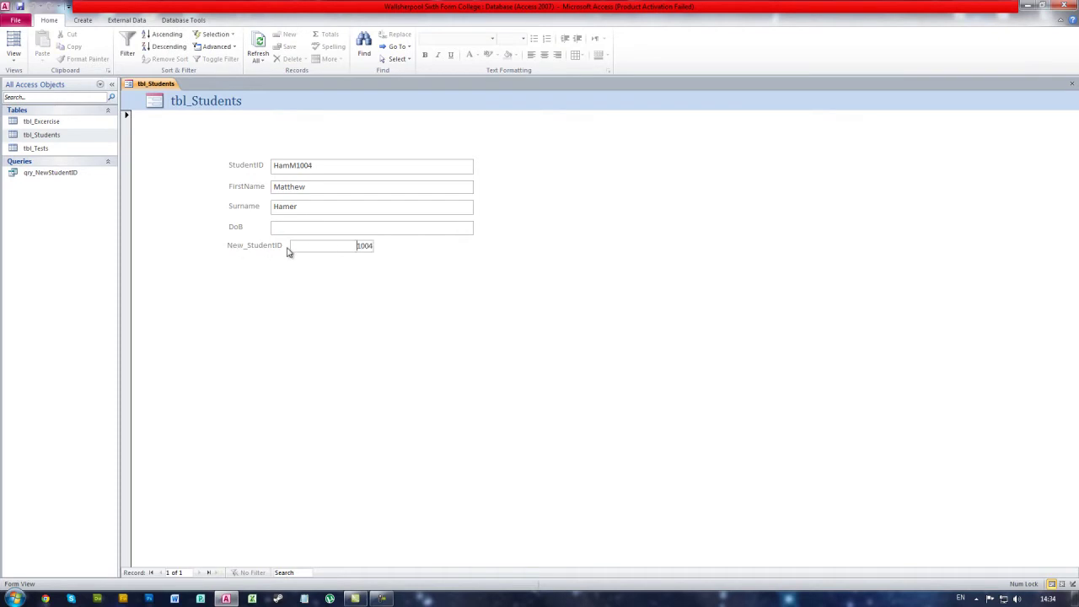
Hide the New_StudentID label and text box by setting Visible to No, and check the form in Form view.
left_click(14, 62)
left_click(30, 130)
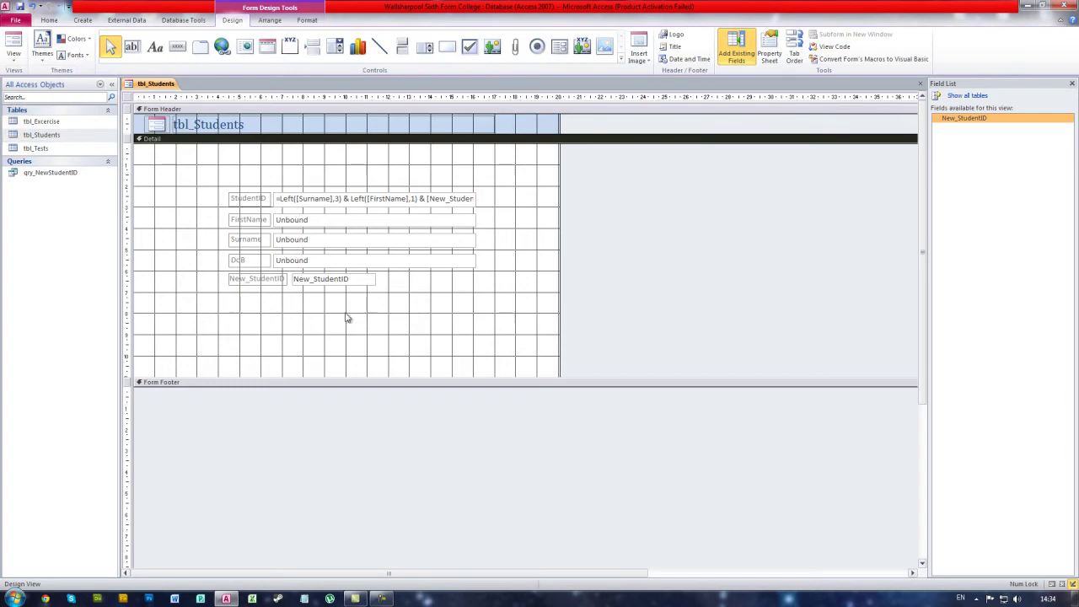
left_click_drag(223, 300, 394, 277)
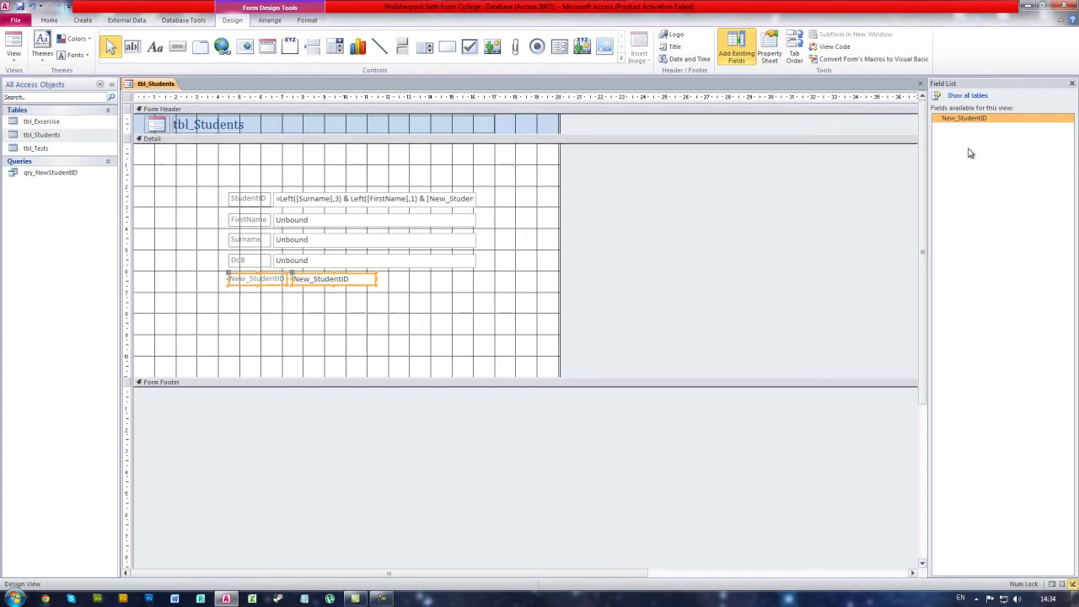
left_click(767, 56)
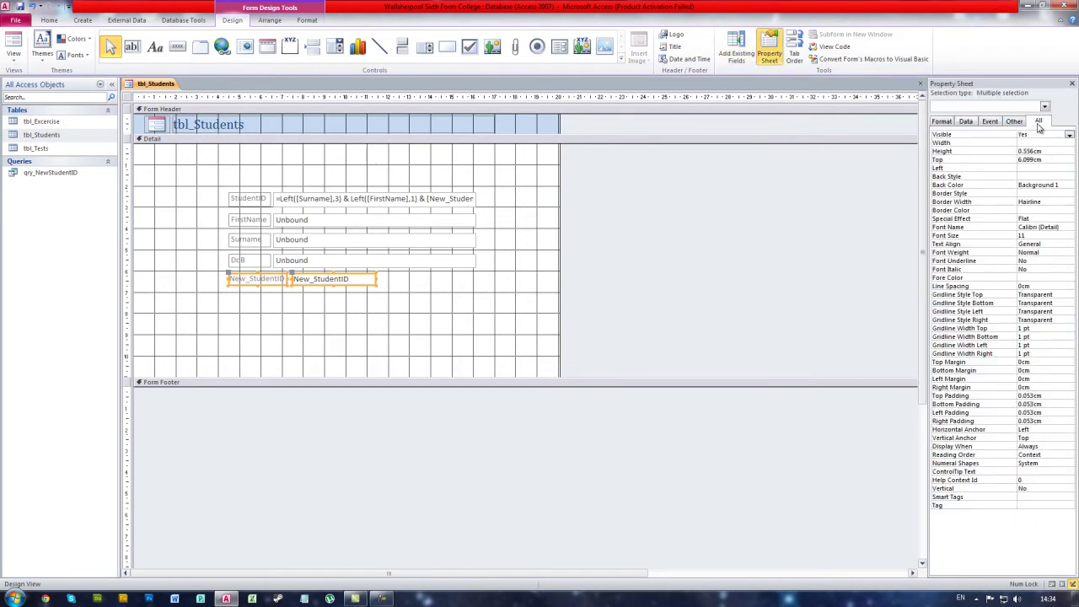
left_click(1069, 135)
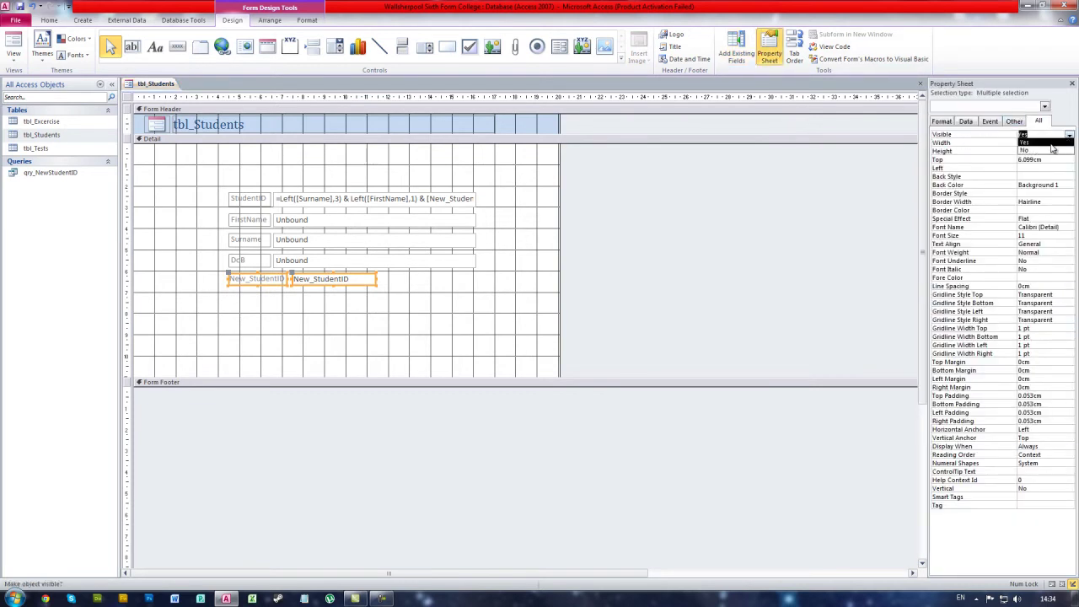
left_click(508, 224)
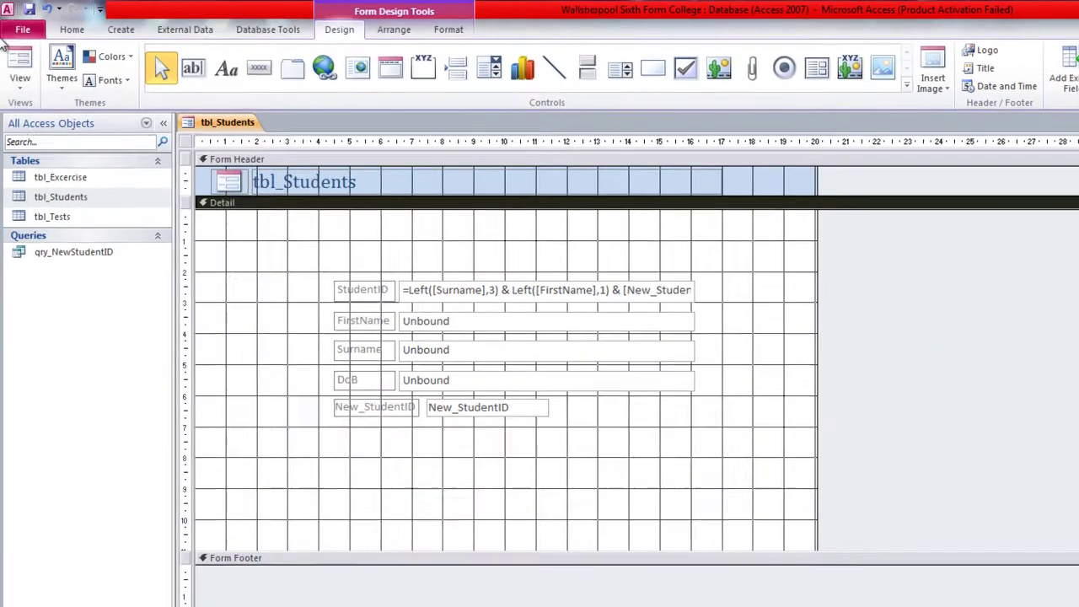
left_click(16, 52)
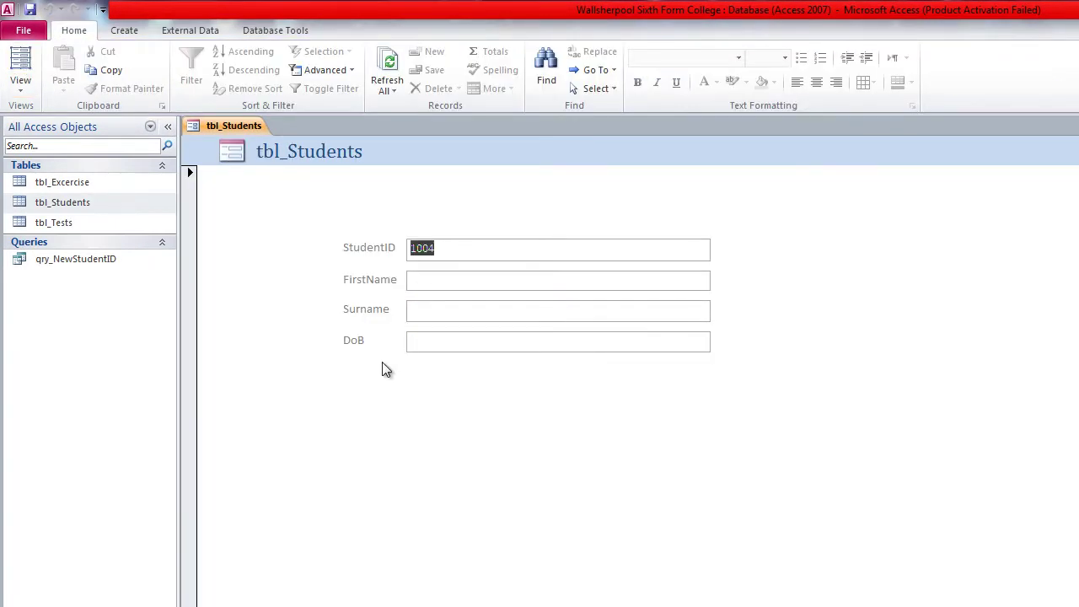
Start saving the student entry form.
right_click(226, 127)
left_click(261, 129)
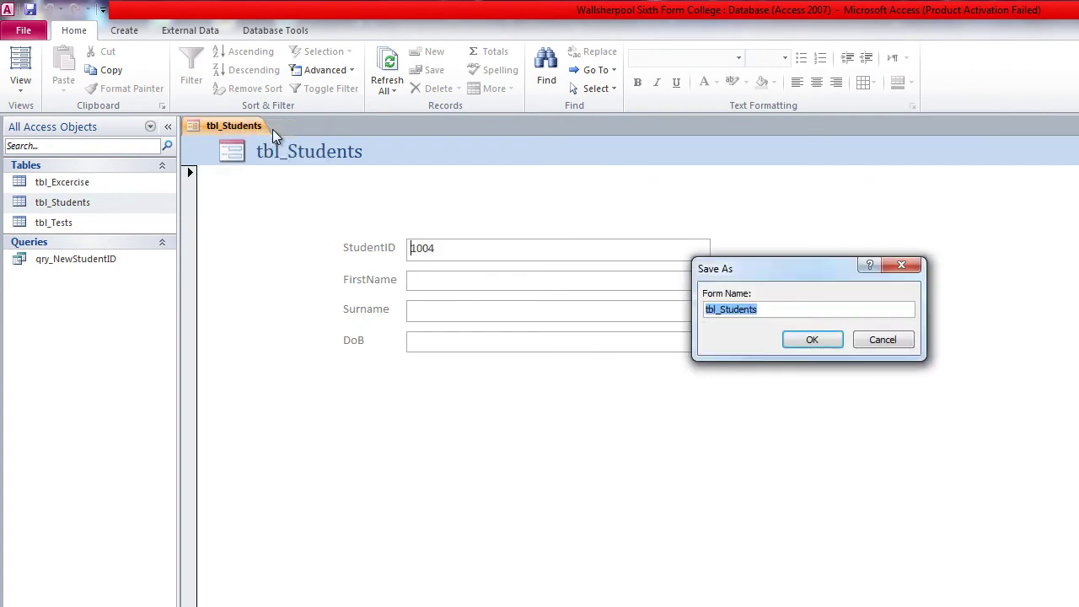